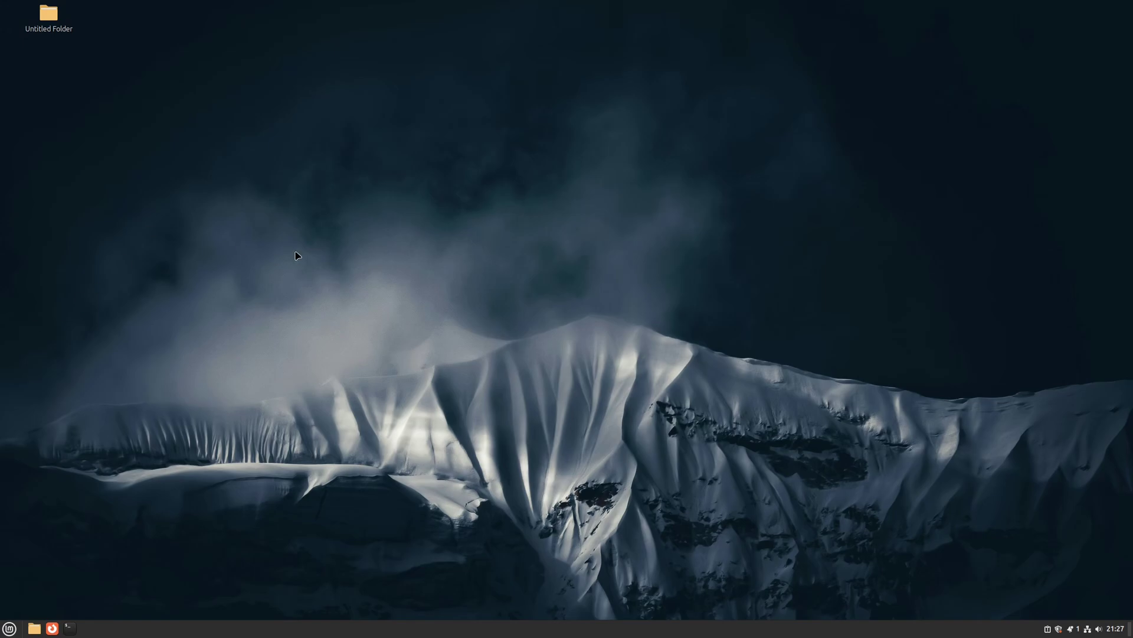
- Open Change Desktop Background, shrink the Backgrounds window, and pick the first Wilma wallpaper
{"action": "right_click", "coordinate": [296, 250]}
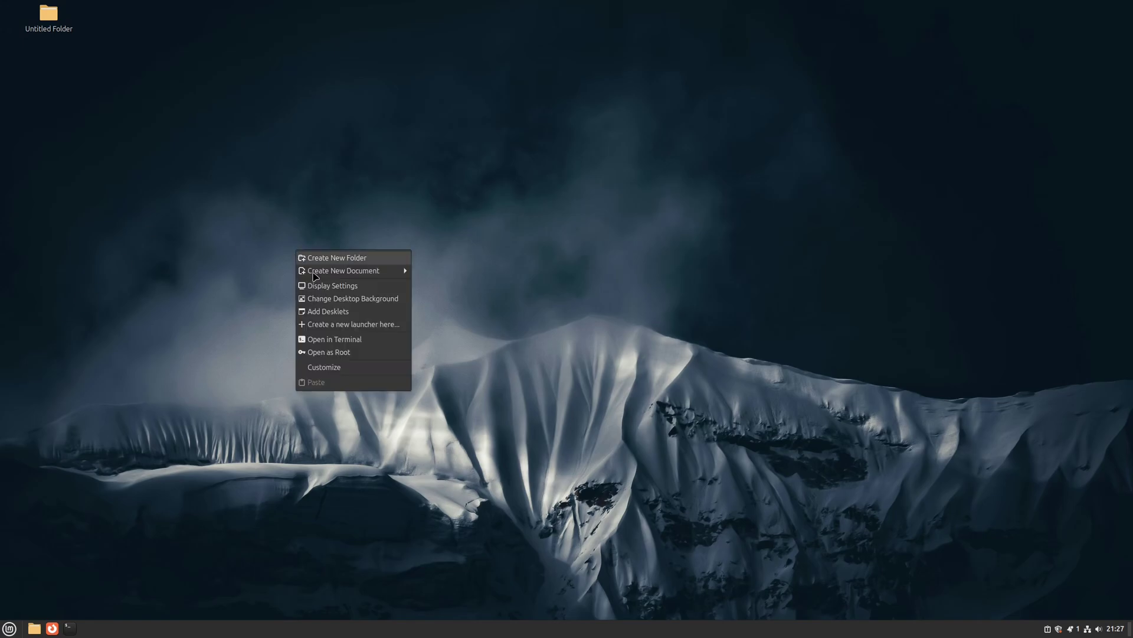
{"action": "left_click", "coordinate": [357, 300]}
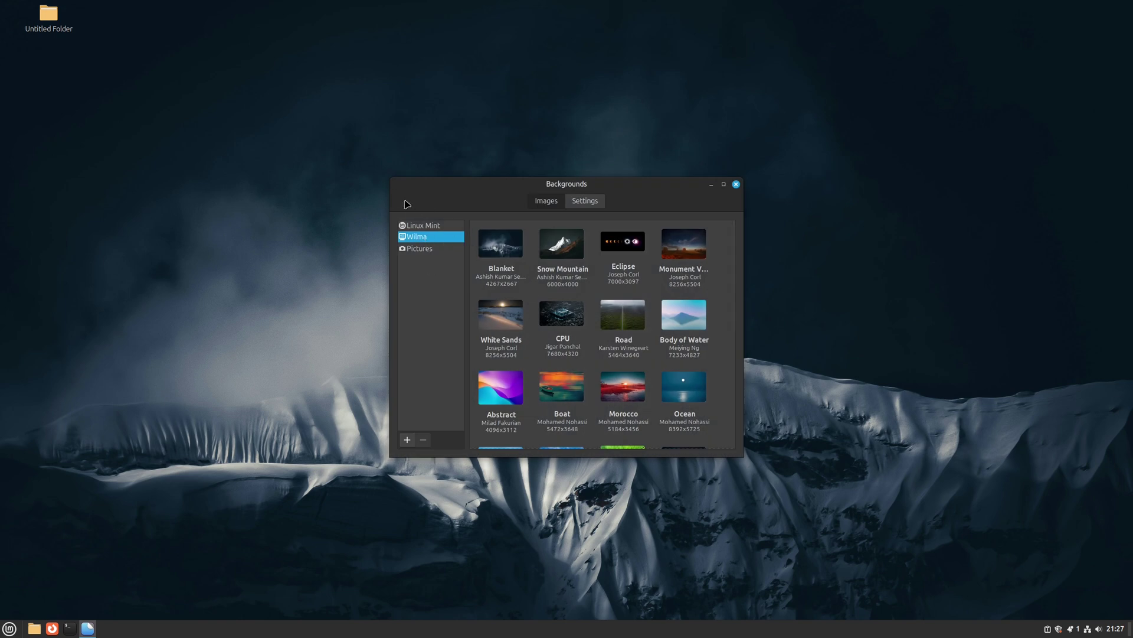
{"action": "left_click_drag", "start_coordinate": [391, 177], "coordinate": [1056, 537]}
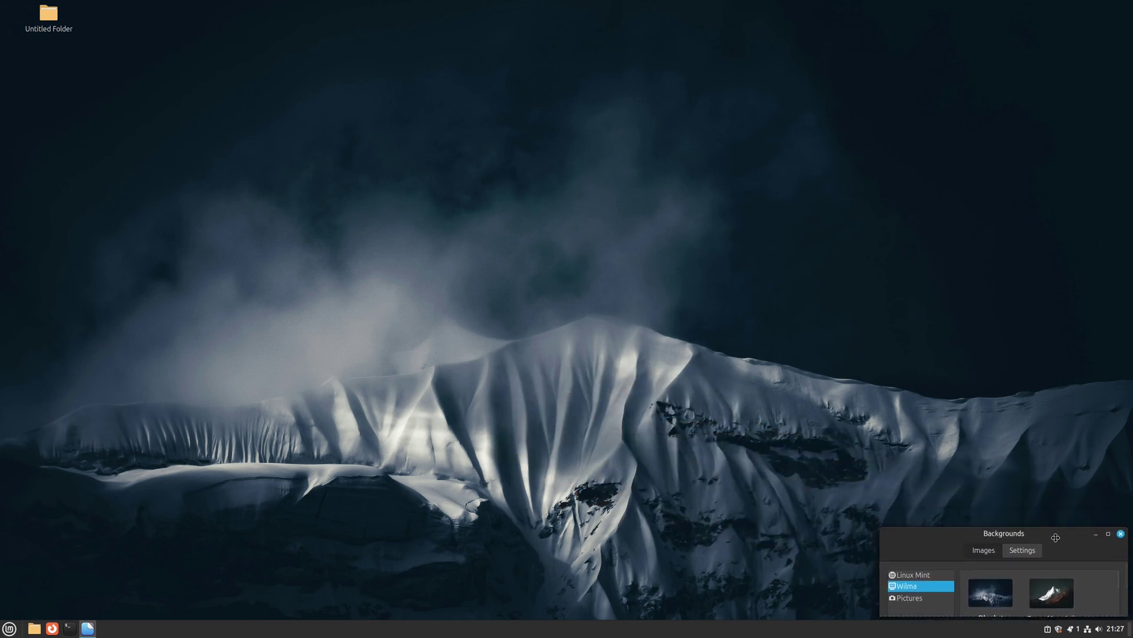
{"action": "left_click", "coordinate": [976, 590]}
- Preview the Wilma wallpapers one by one, from Snow Mountain through the rainbow pencils
{"action": "key", "text": "Right"}
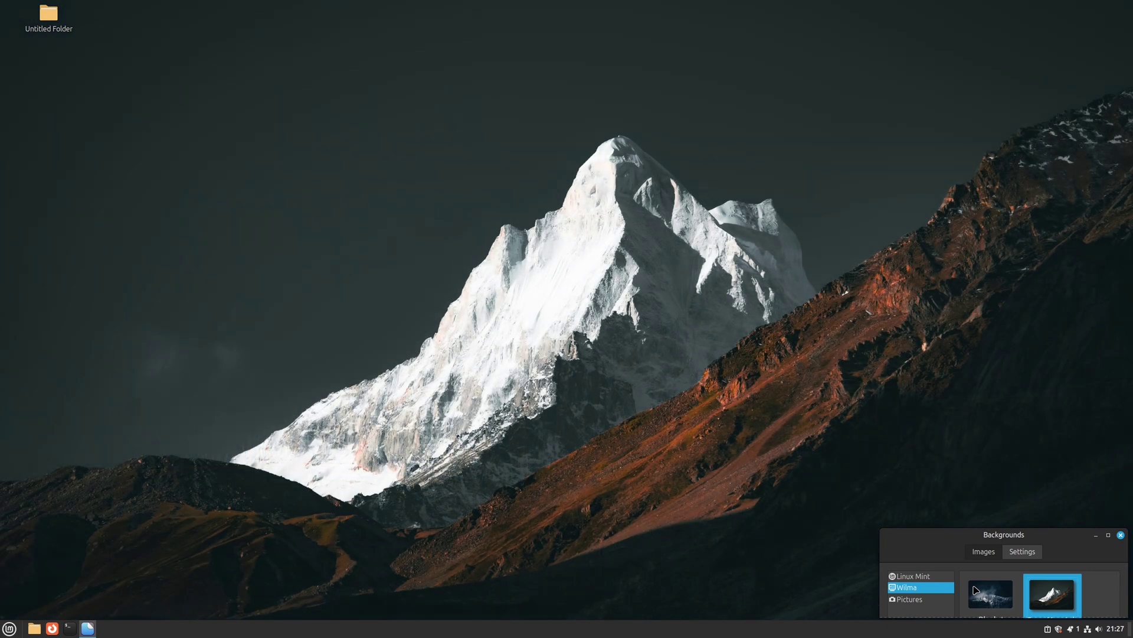
{"action": "key", "text": "Down"}
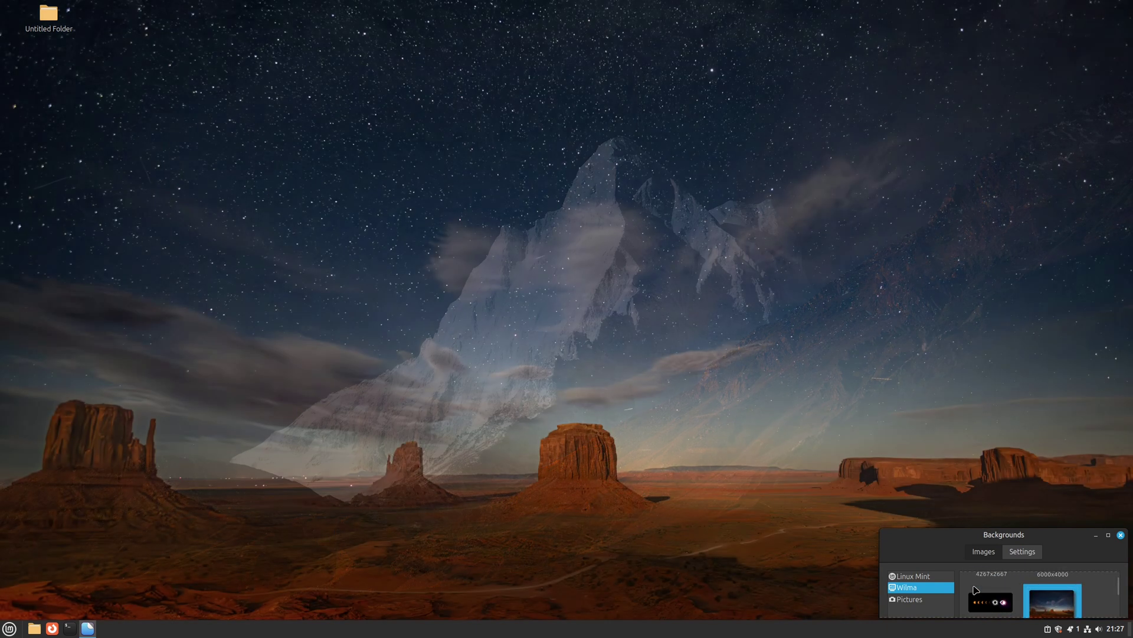
{"action": "key", "text": "Left"}
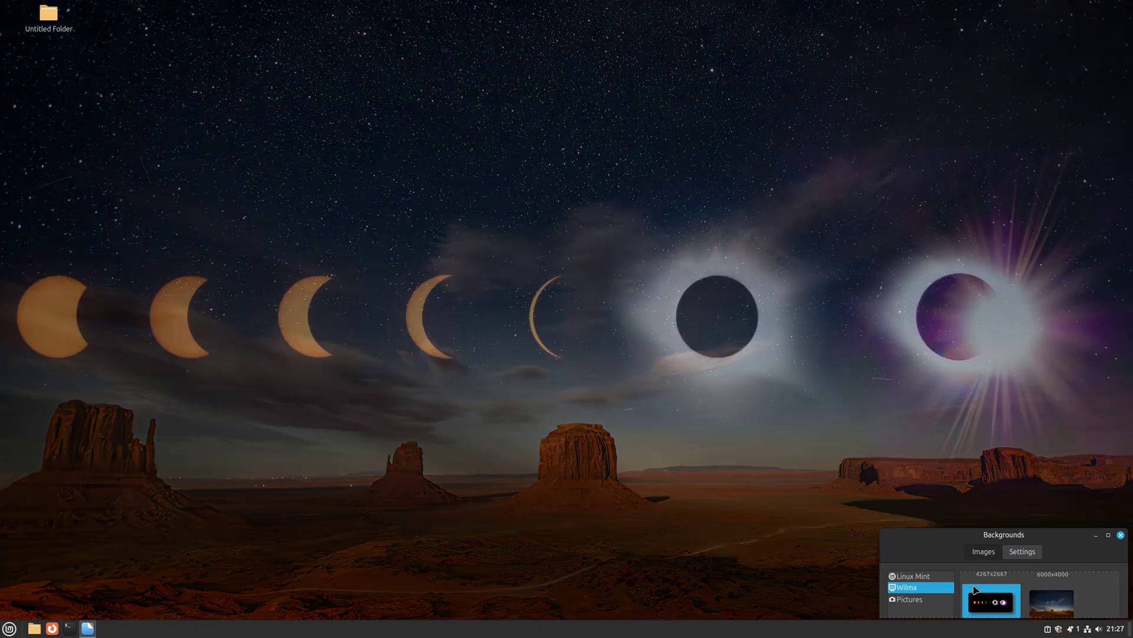
{"action": "key", "text": "Down"}
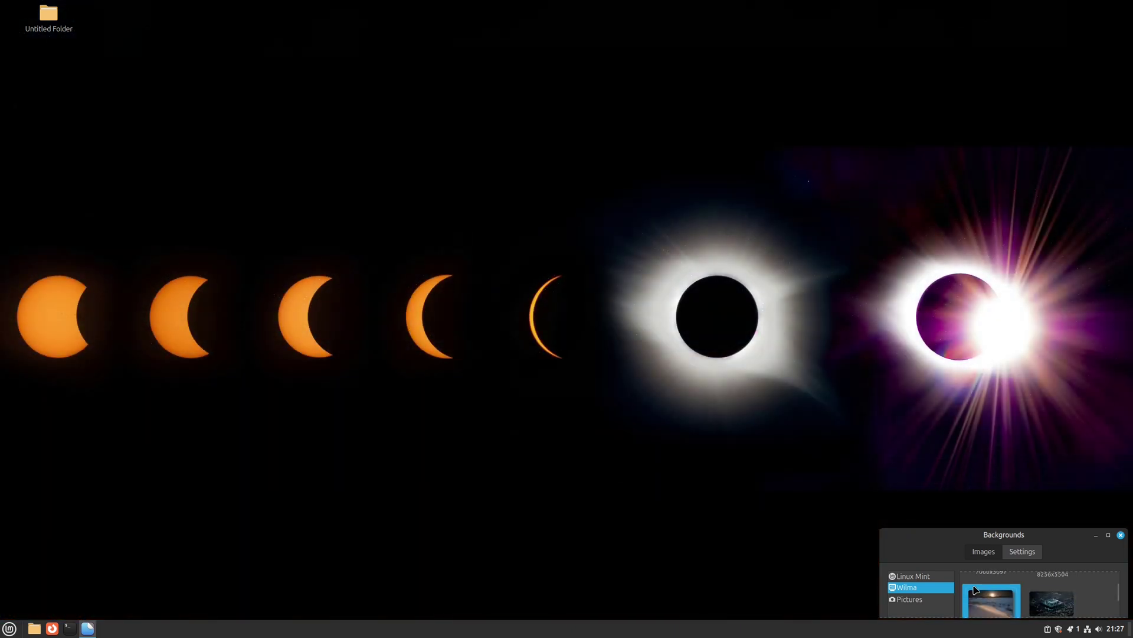
{"action": "key", "text": "Right"}
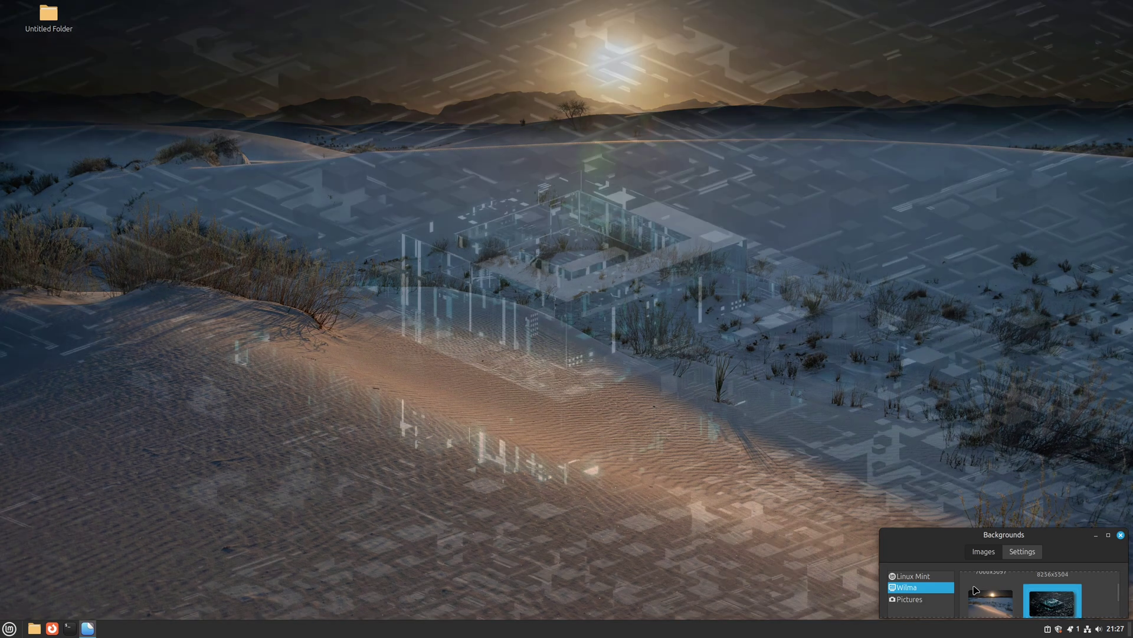
{"action": "key", "text": "Down"}
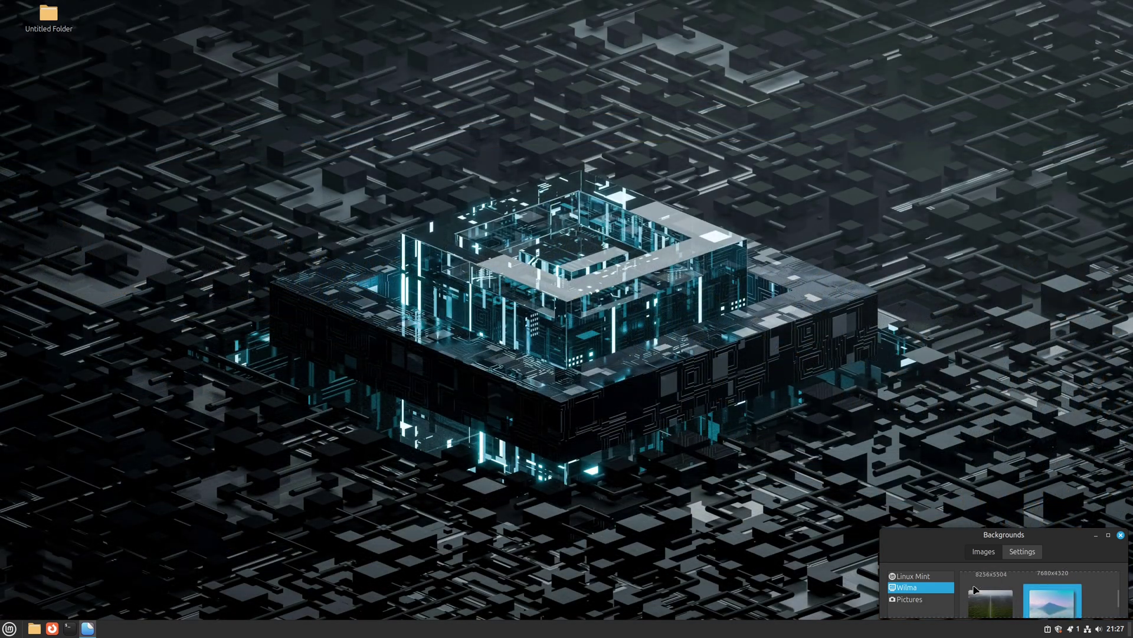
{"action": "key", "text": "Left"}
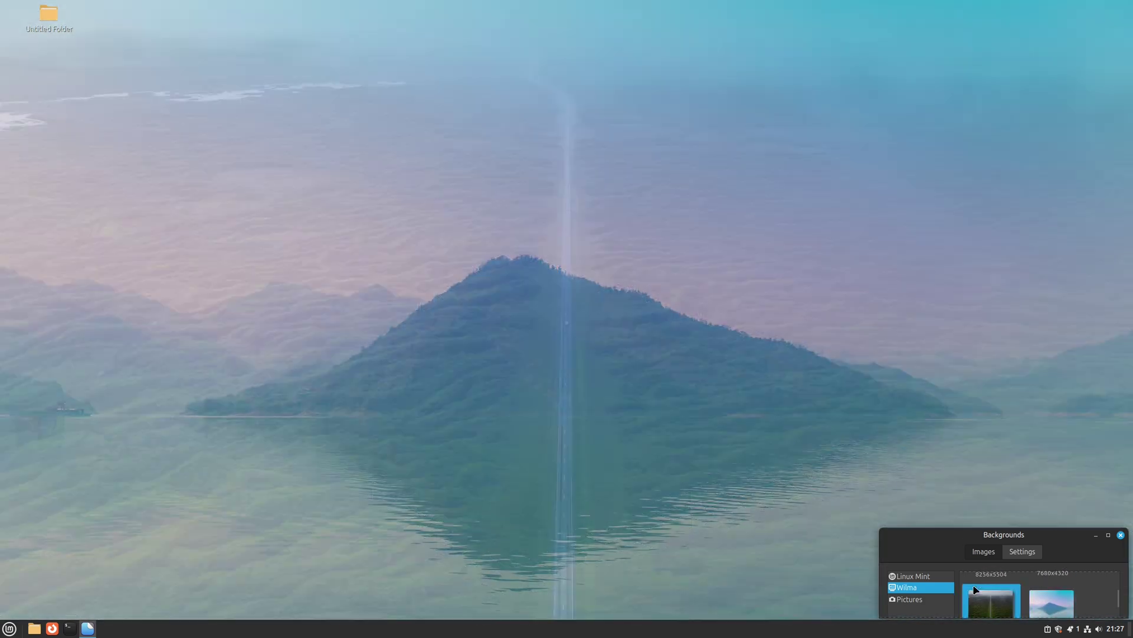
{"action": "key", "text": "Down"}
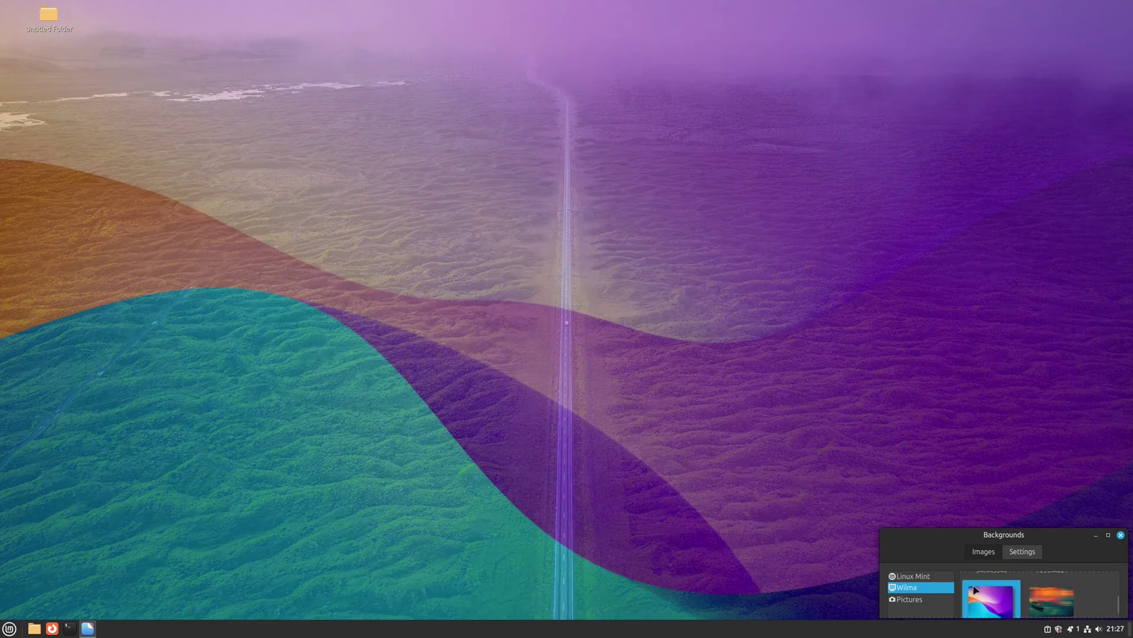
{"action": "key", "text": "Right"}
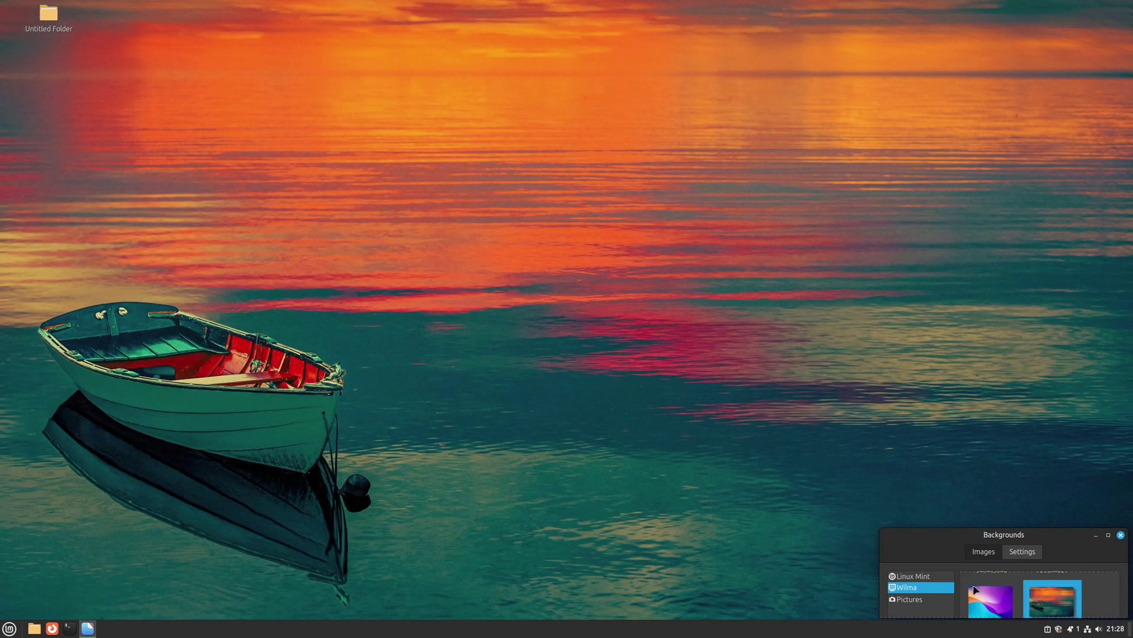
{"action": "key", "text": "Down"}
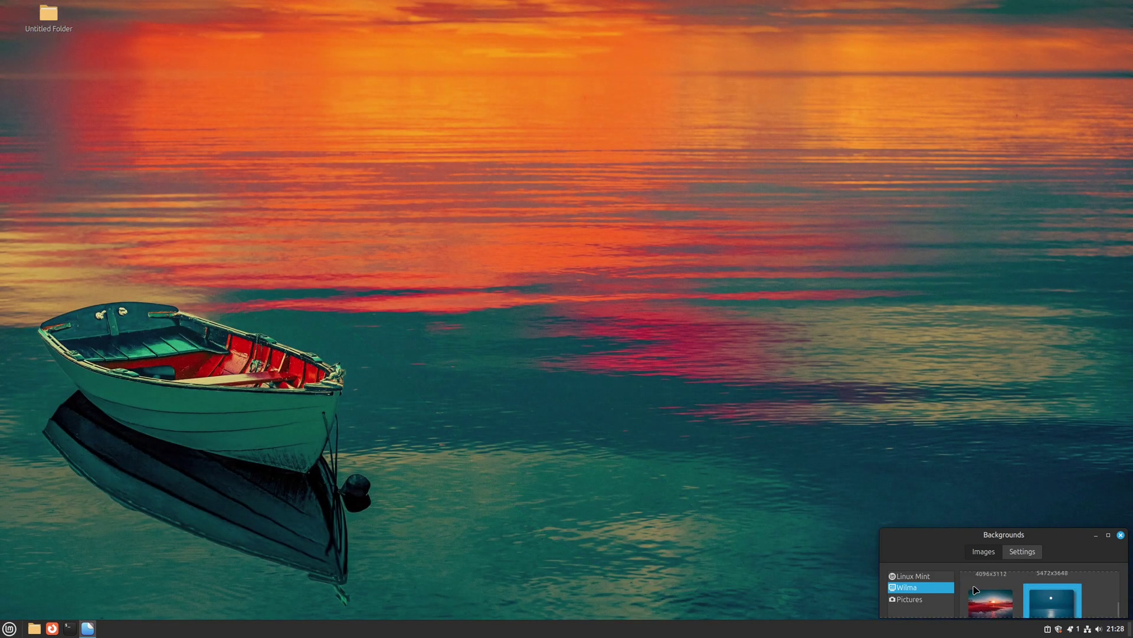
{"action": "key", "text": "Left"}
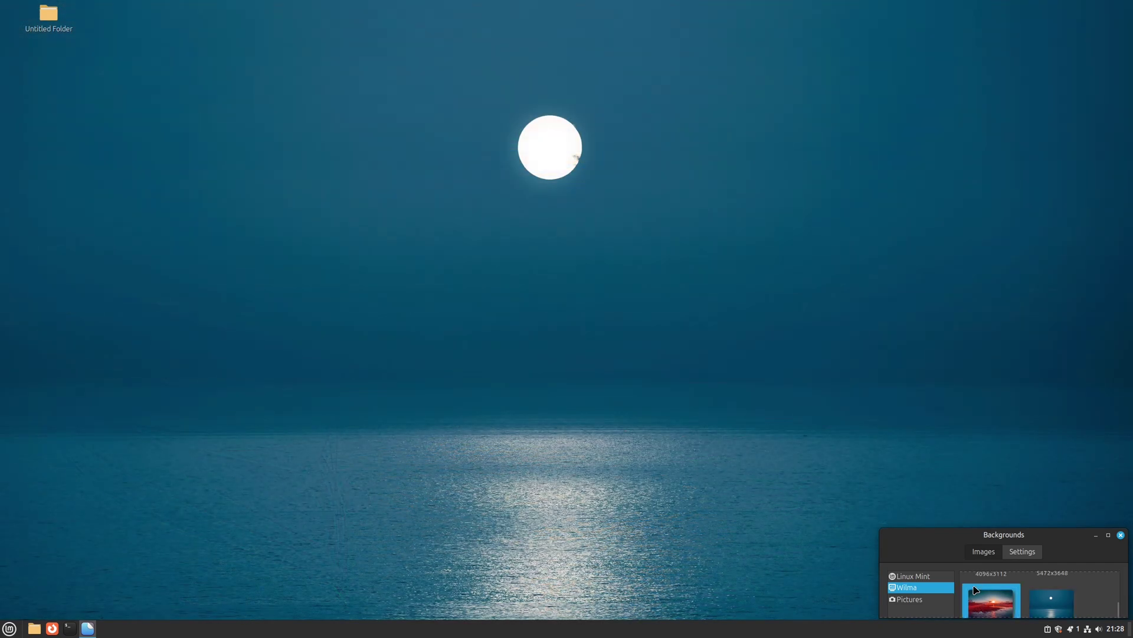
{"action": "key", "text": "Down"}
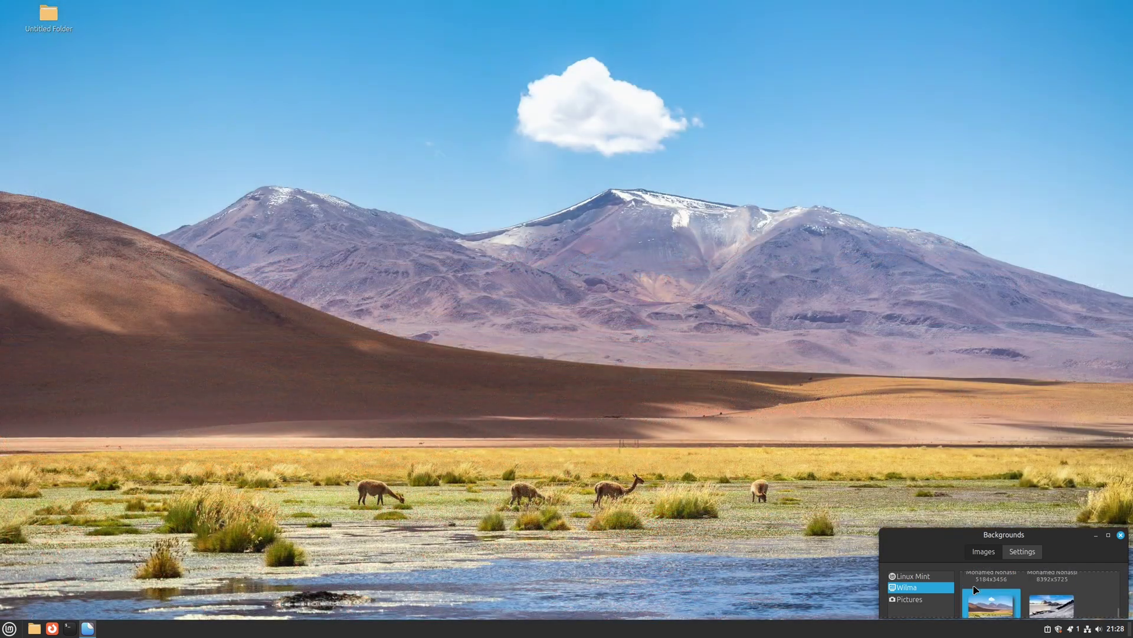
{"action": "key", "text": "Right"}
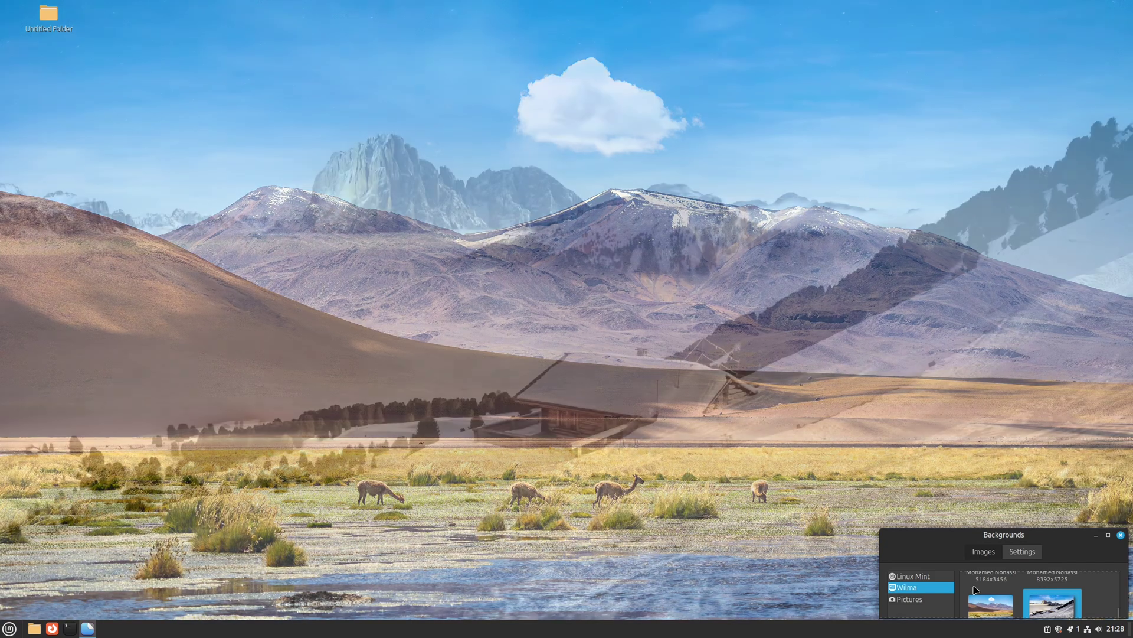
{"action": "key", "text": "Down"}
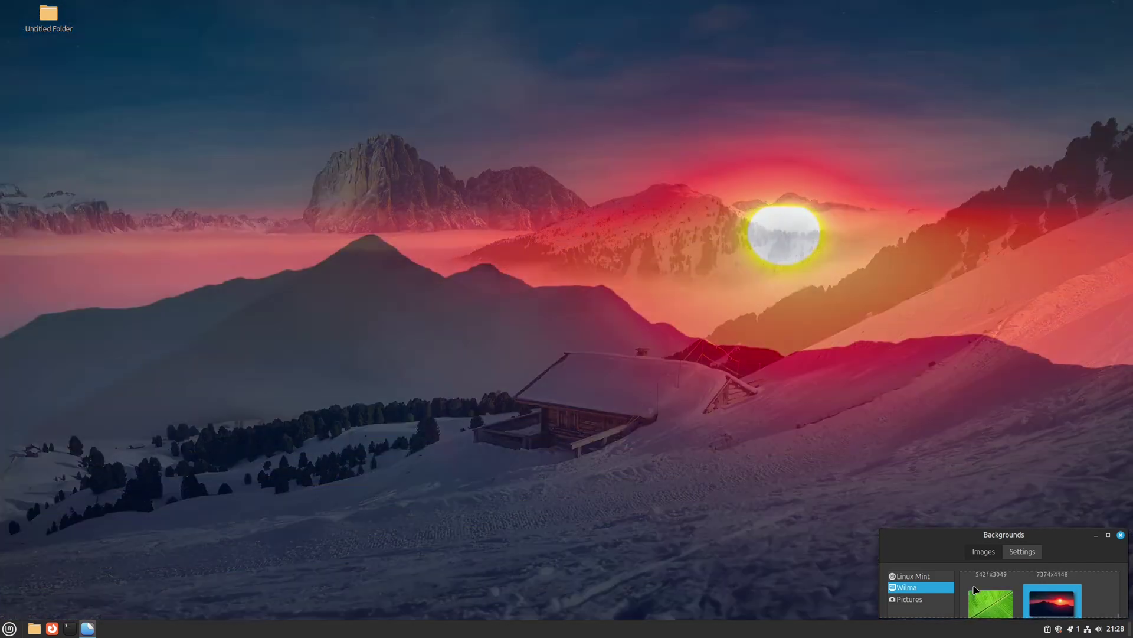
{"action": "key", "text": "Left"}
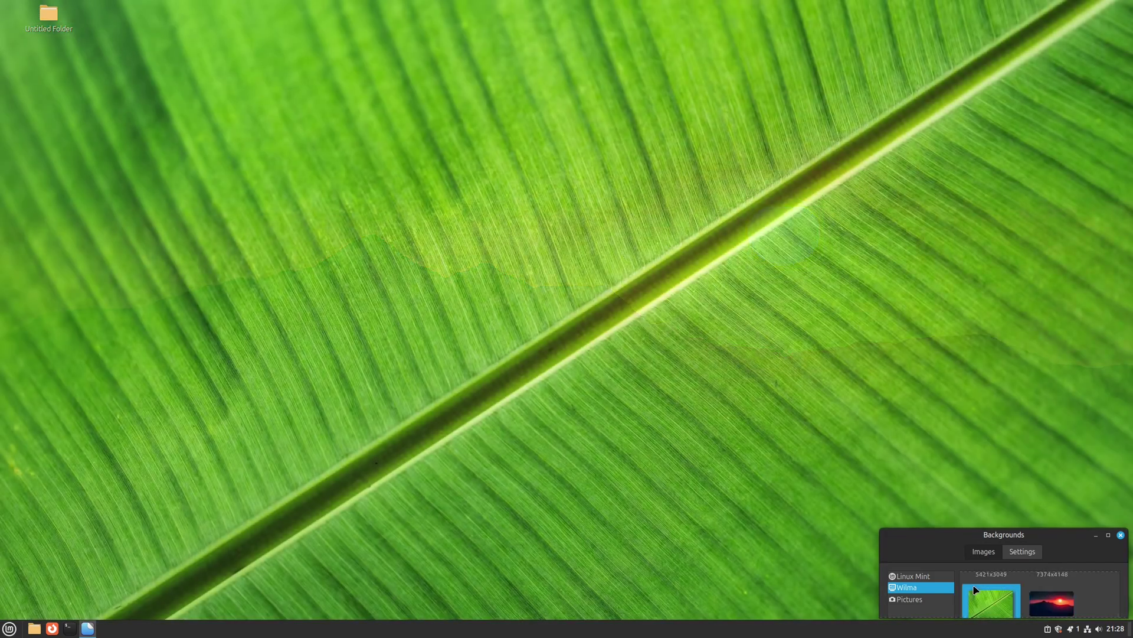
{"action": "key", "text": "Down"}
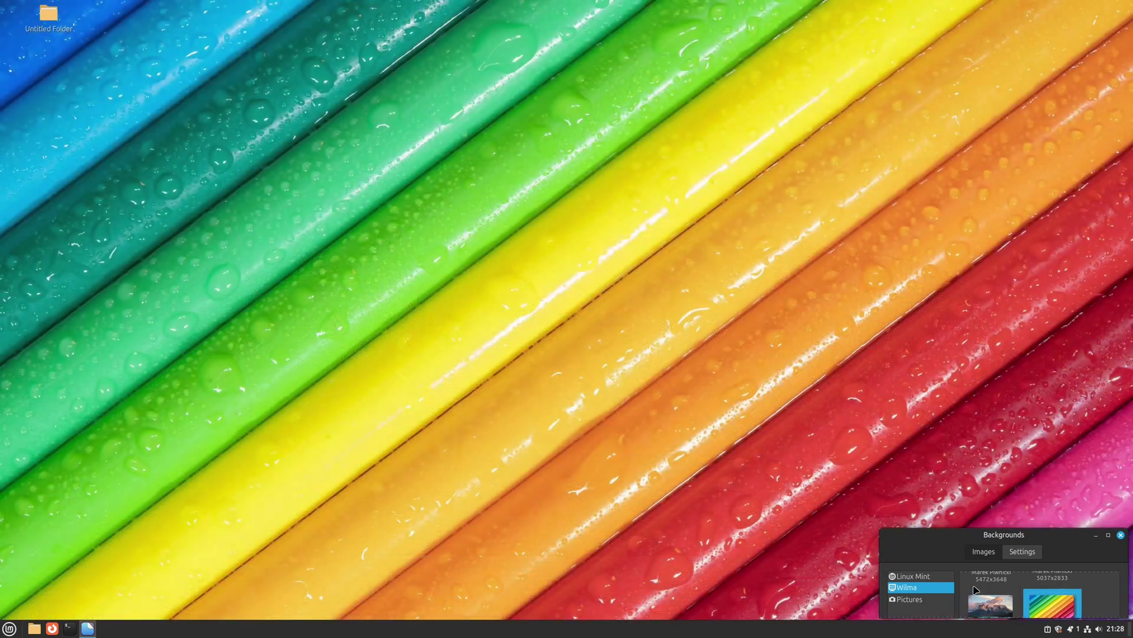
{"action": "key", "text": "Down"}
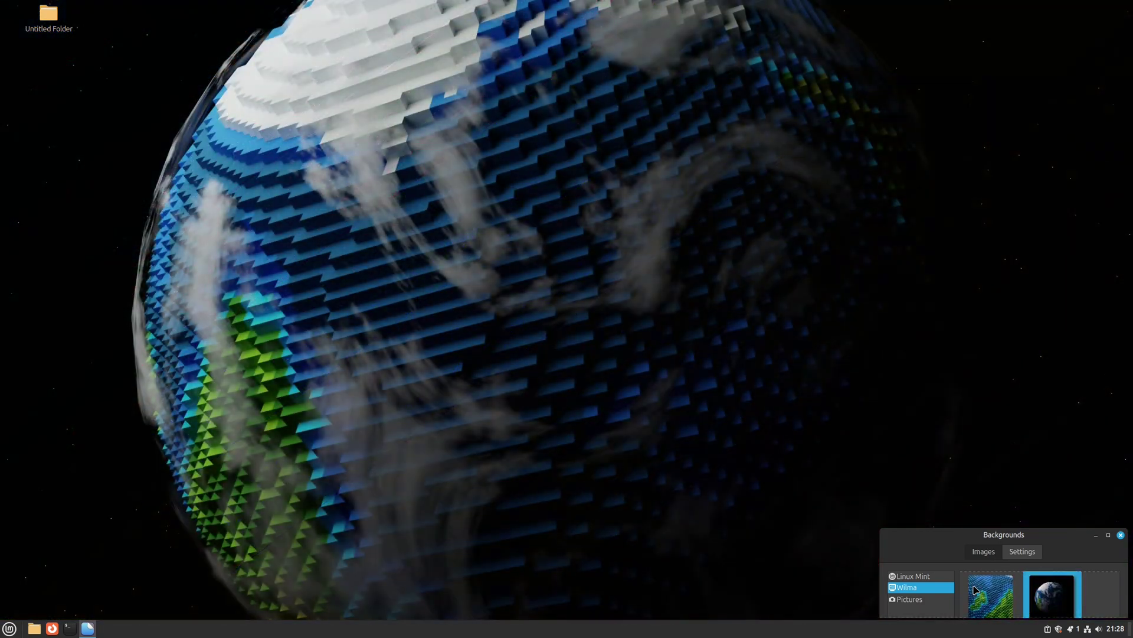
- Set the England cobbled-street wallpaper, enlarge the Backgrounds window, and close it
{"action": "left_click", "coordinate": [975, 591]}
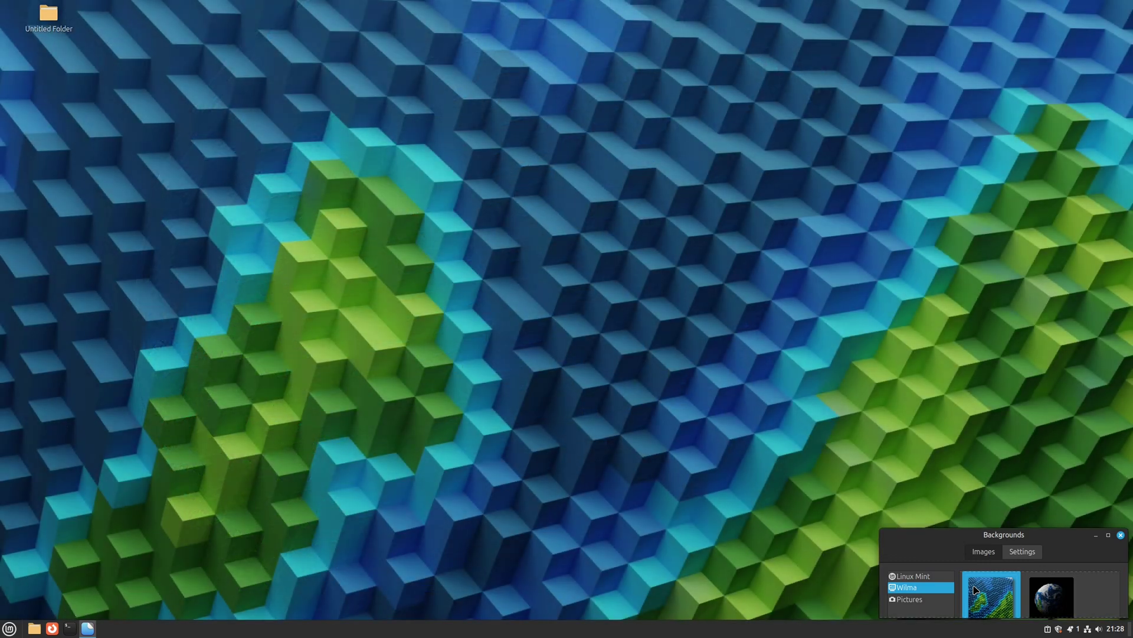
{"action": "key", "text": "Down"}
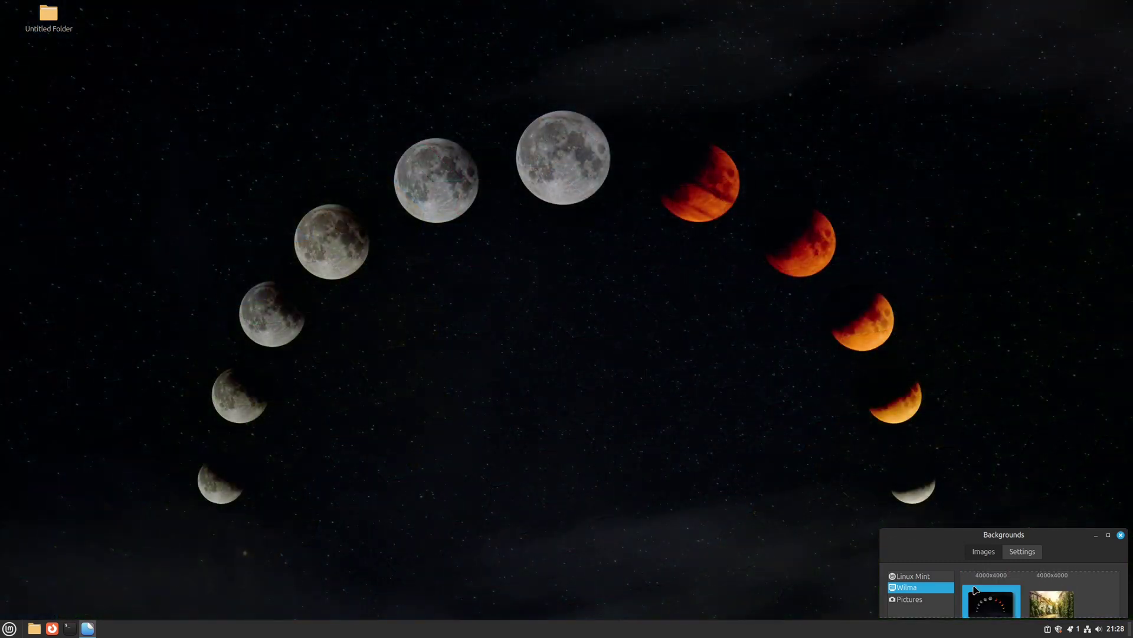
{"action": "key", "text": "Right"}
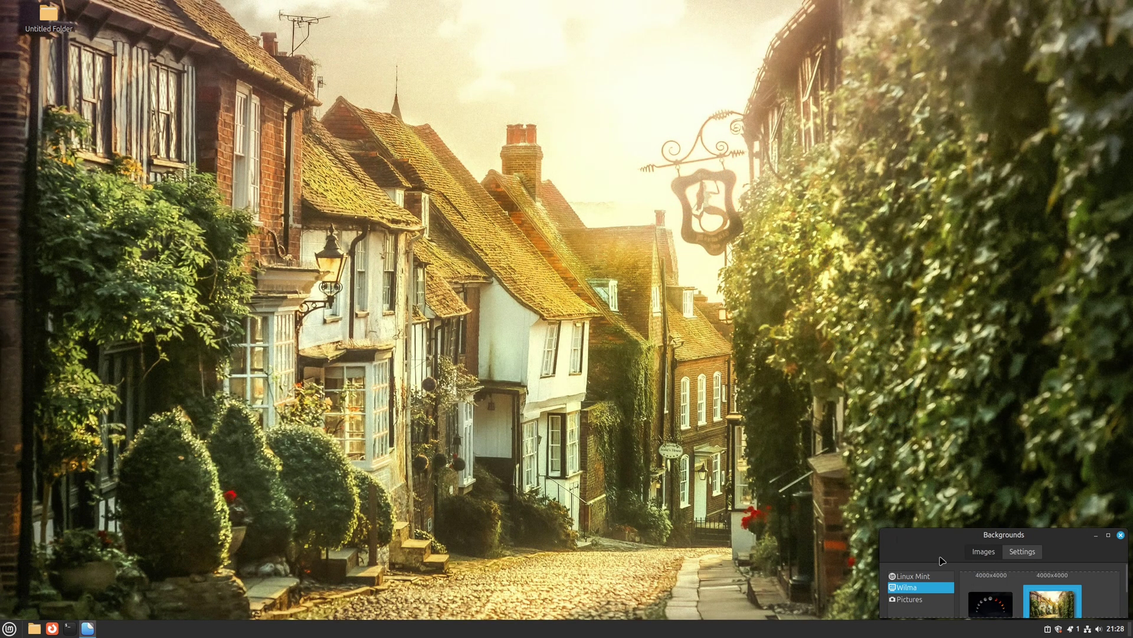
{"action": "left_click_drag", "start_coordinate": [880, 530], "coordinate": [807, 494]}
{"action": "left_click_drag", "start_coordinate": [674, 420], "coordinate": [395, 208]}
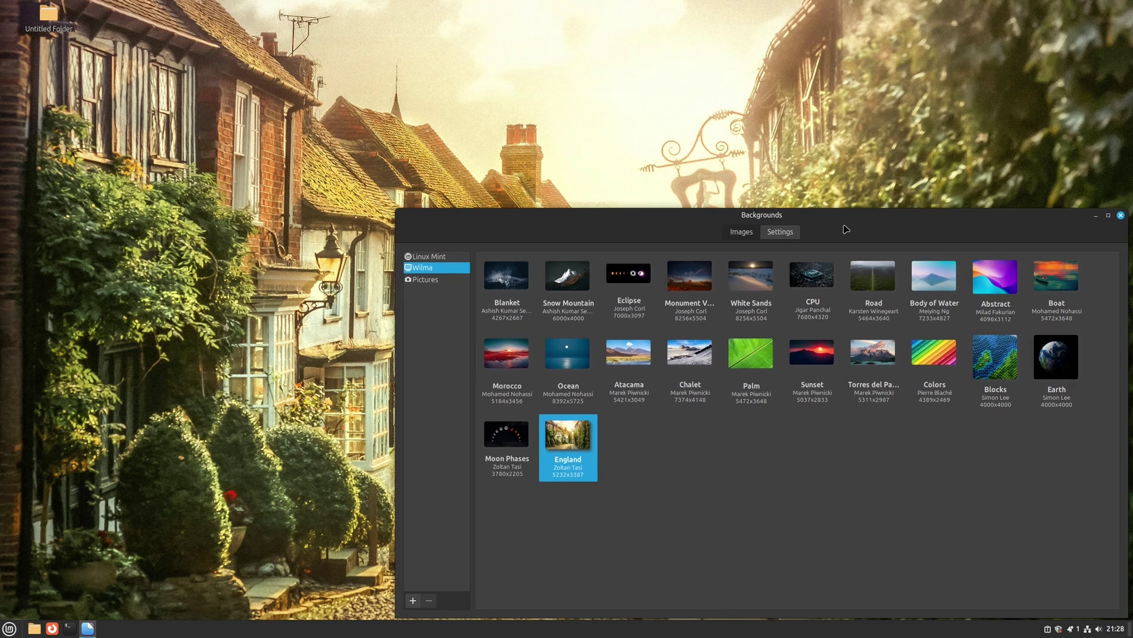
{"action": "left_click", "coordinate": [1121, 215]}
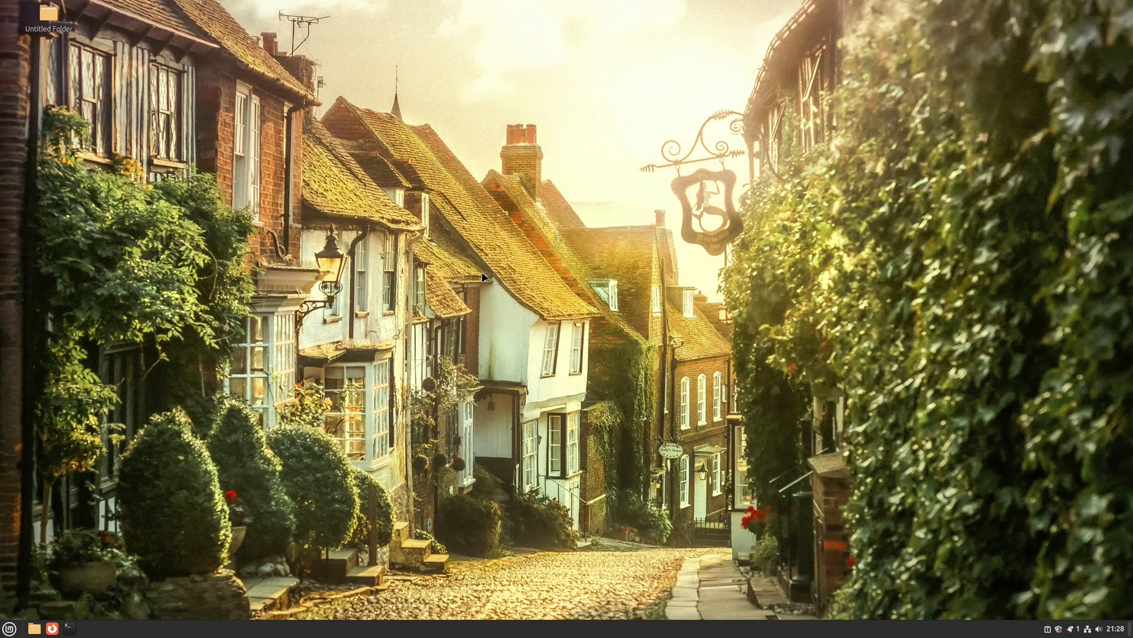
- Confirm in Update Manager's Kernels list that kernel 6.8.0-38 is active, then close both windows
{"action": "left_click", "coordinate": [1060, 630]}
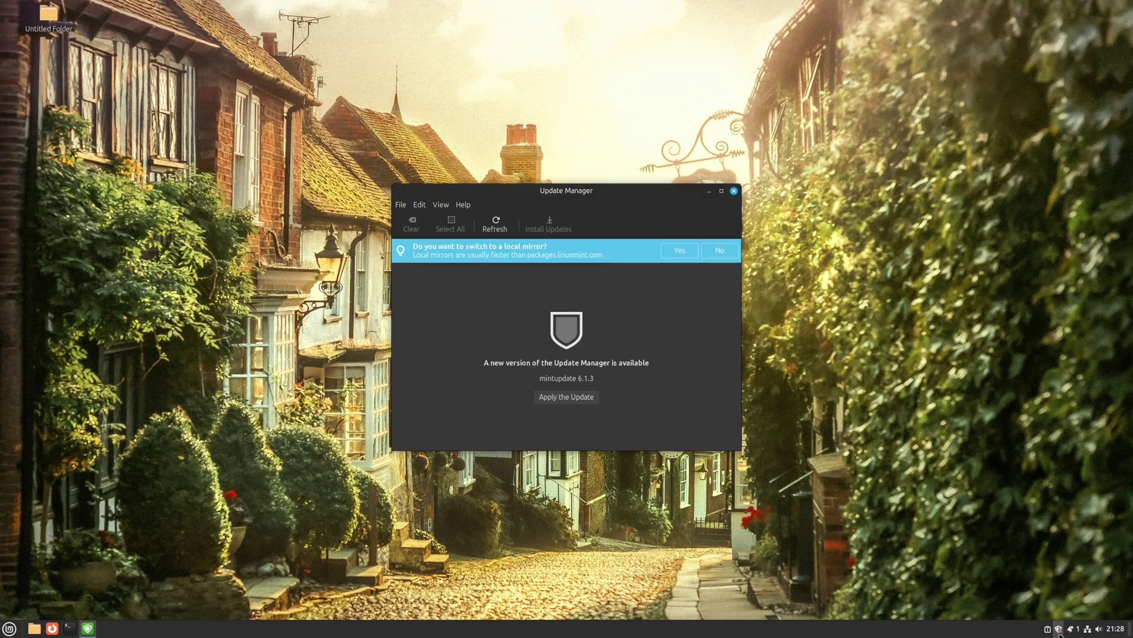
{"action": "left_click", "coordinate": [440, 205]}
{"action": "left_click", "coordinate": [488, 260]}
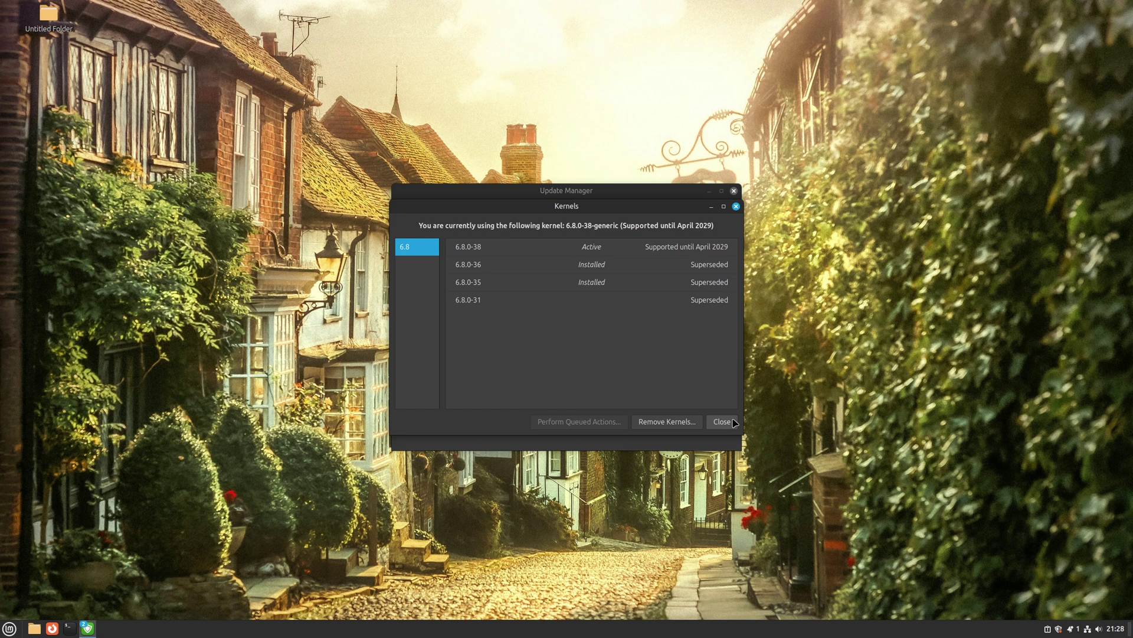
{"action": "left_click", "coordinate": [722, 422]}
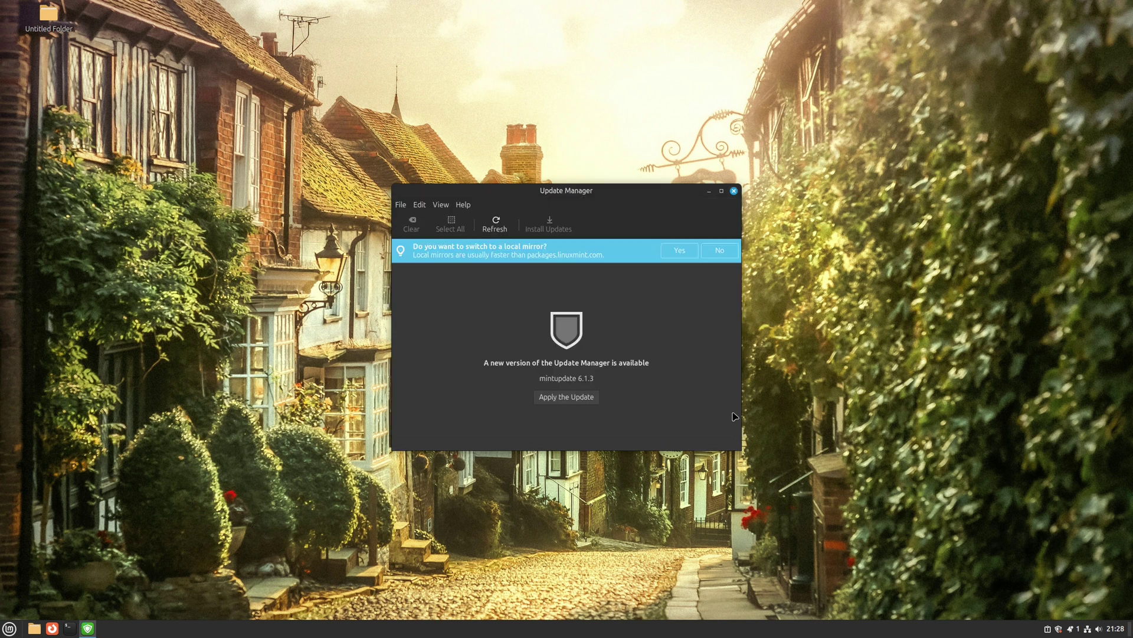
{"action": "left_click", "coordinate": [734, 191]}
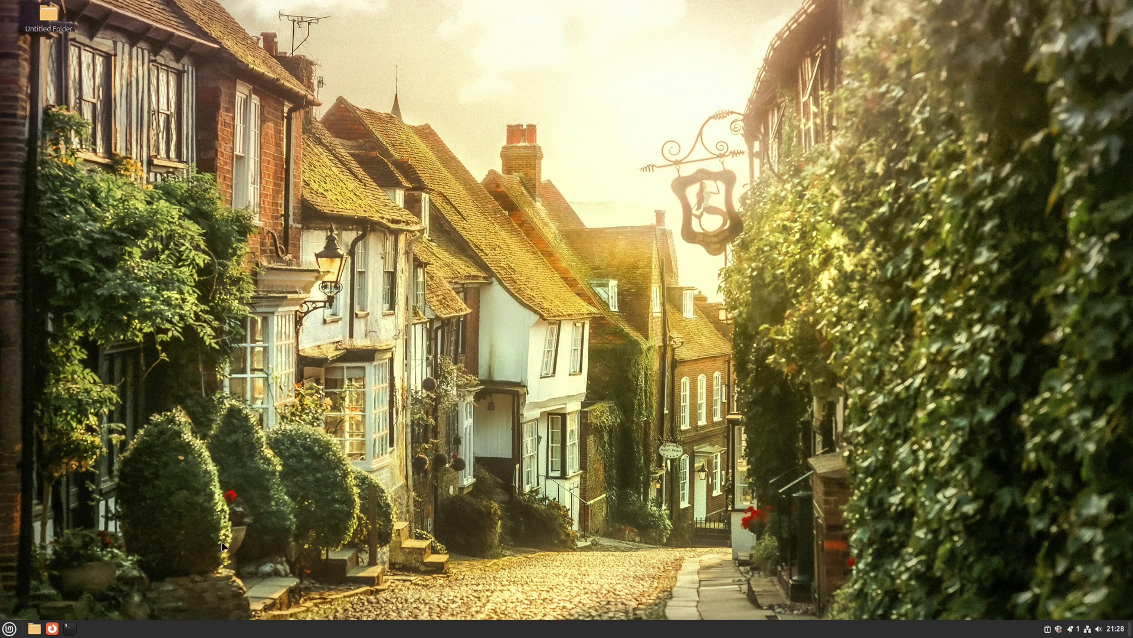
- In a new terminal, rerun 'pactl info | grep "Server Name"' to show PulseAudio on PipeWire 1.0.5
{"action": "left_click", "coordinate": [69, 628]}
{"action": "type", "text": "apt show thunderbird"}
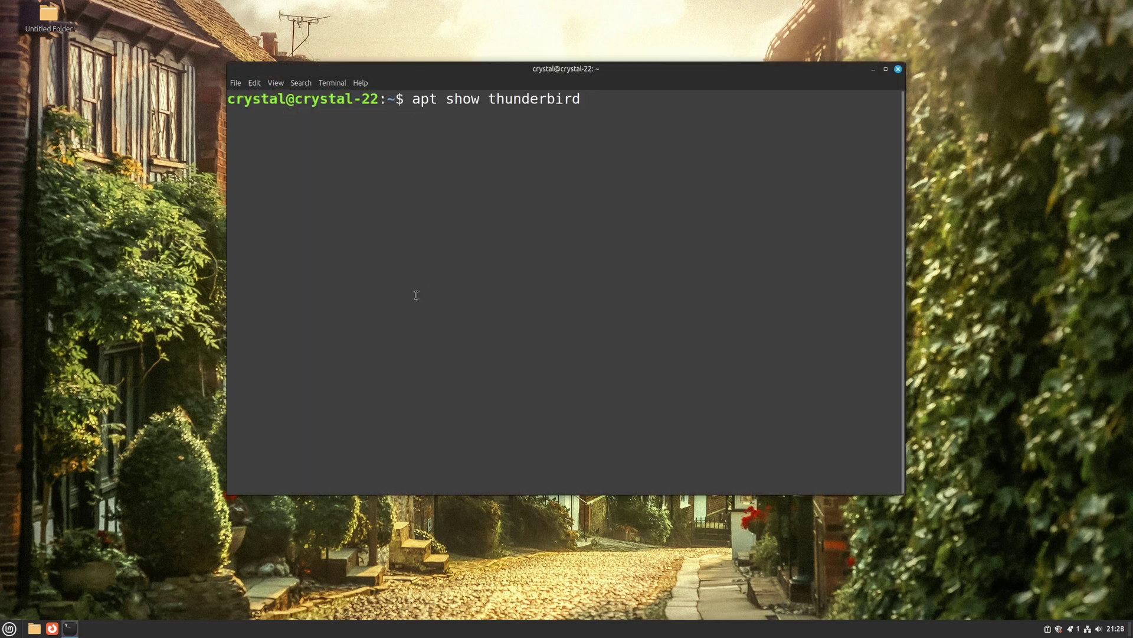
{"action": "key", "text": "Up"}
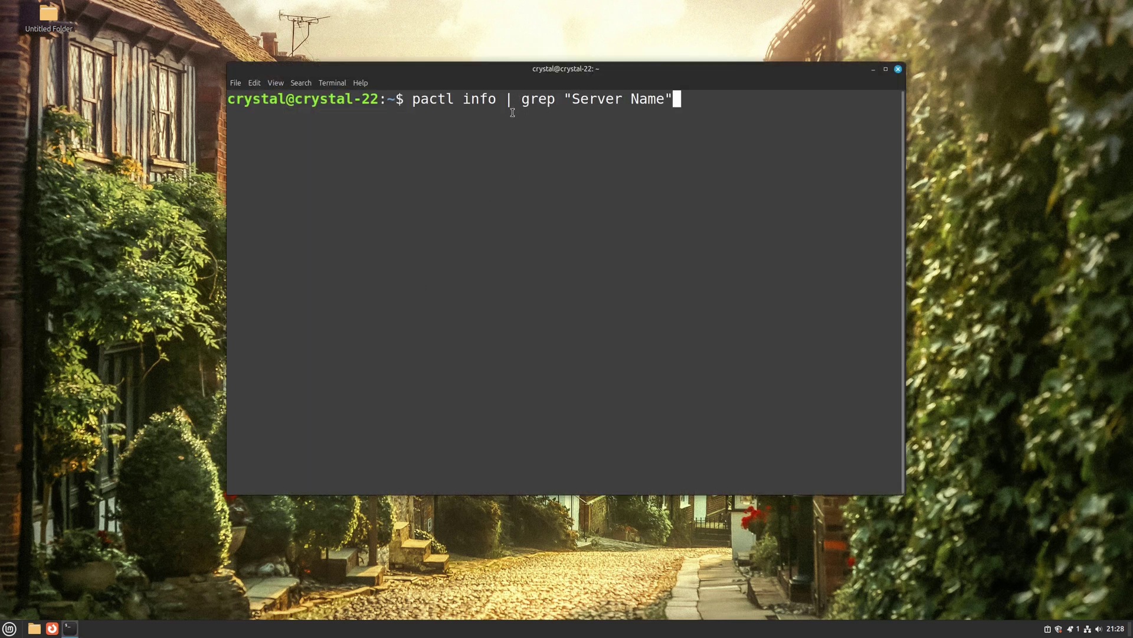
{"action": "key", "text": "Return"}
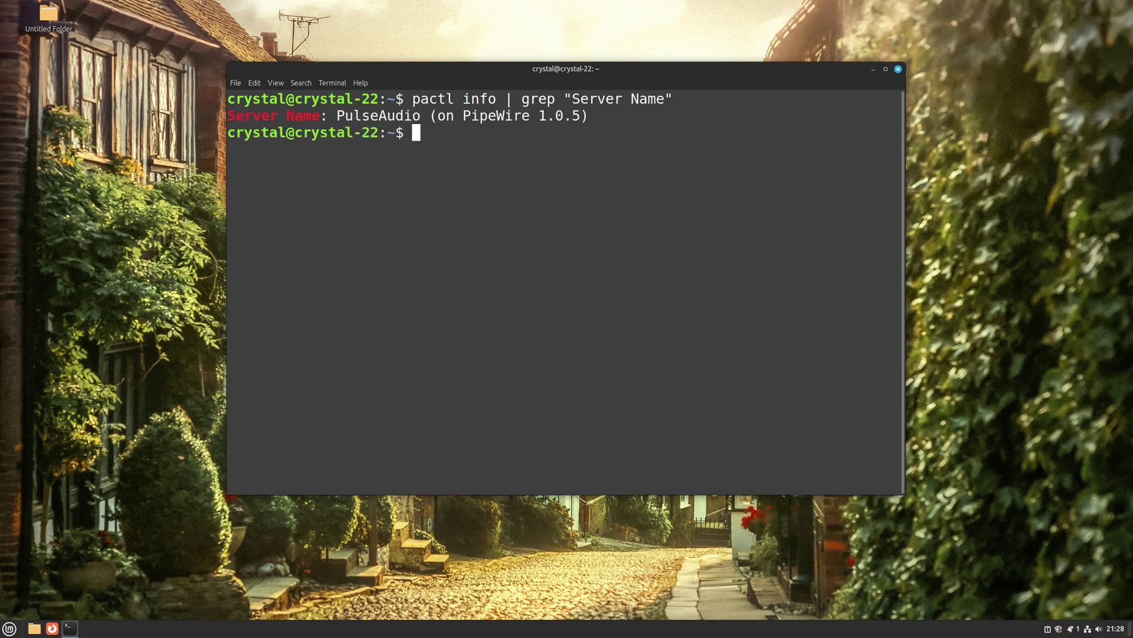
{"action": "left_click_drag", "start_coordinate": [444, 116], "coordinate": [539, 117]}
{"action": "left_click", "coordinate": [551, 183]}
{"action": "left_click", "coordinate": [1099, 629]}
{"action": "left_click", "coordinate": [1033, 610]}
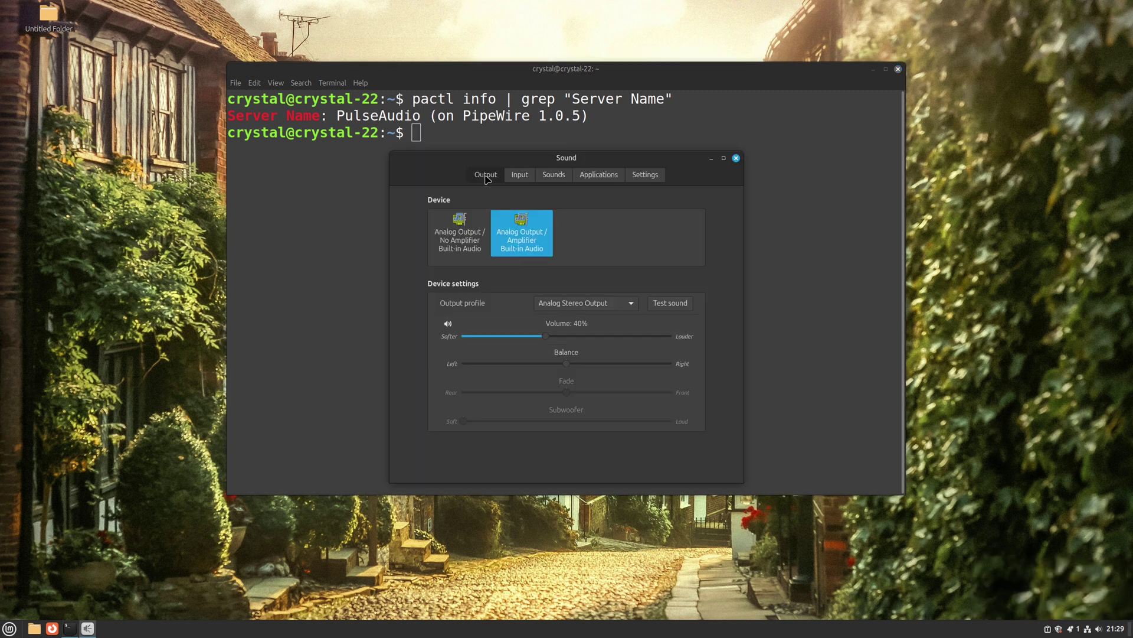
{"action": "left_click", "coordinate": [516, 177]}
{"action": "left_click", "coordinate": [555, 176]}
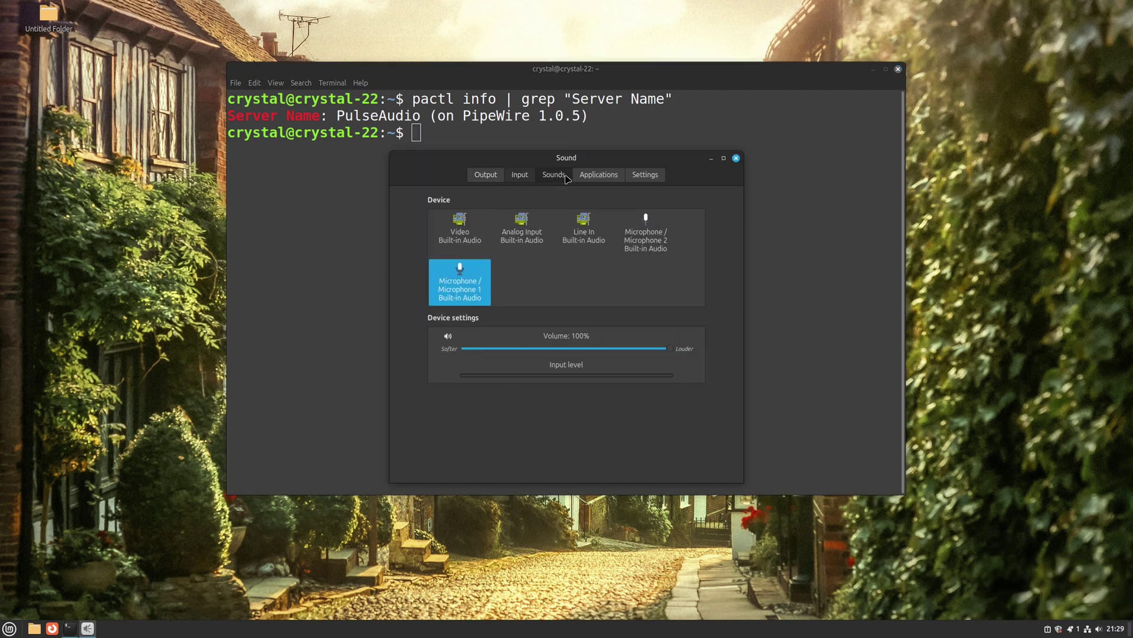
{"action": "left_click", "coordinate": [594, 178]}
{"action": "left_click", "coordinate": [649, 178]}
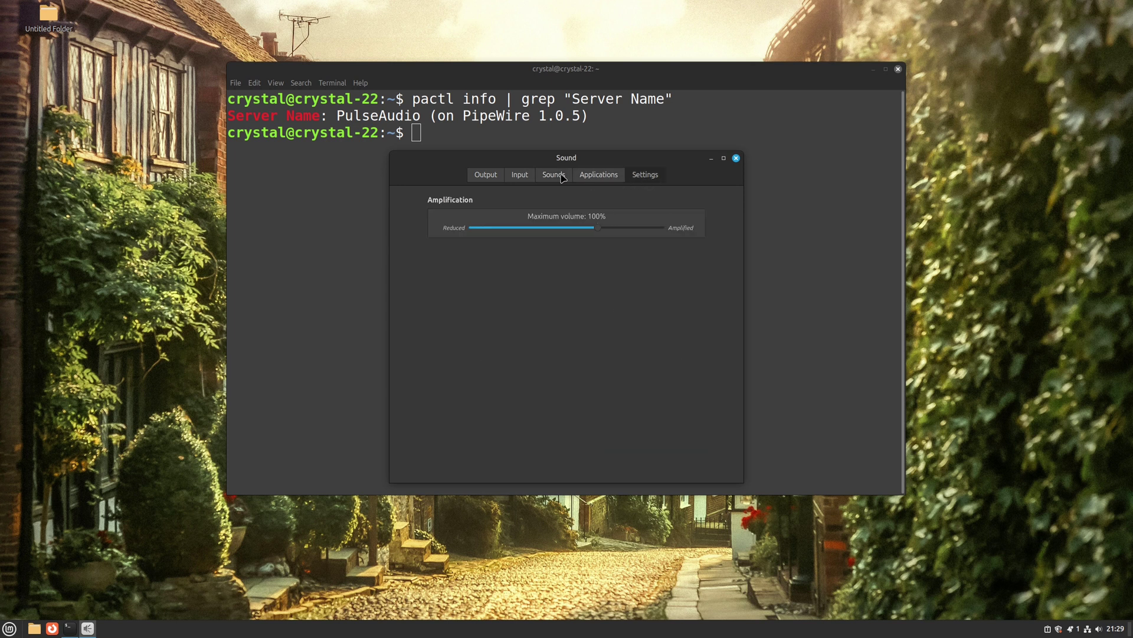
{"action": "left_click", "coordinate": [486, 175]}
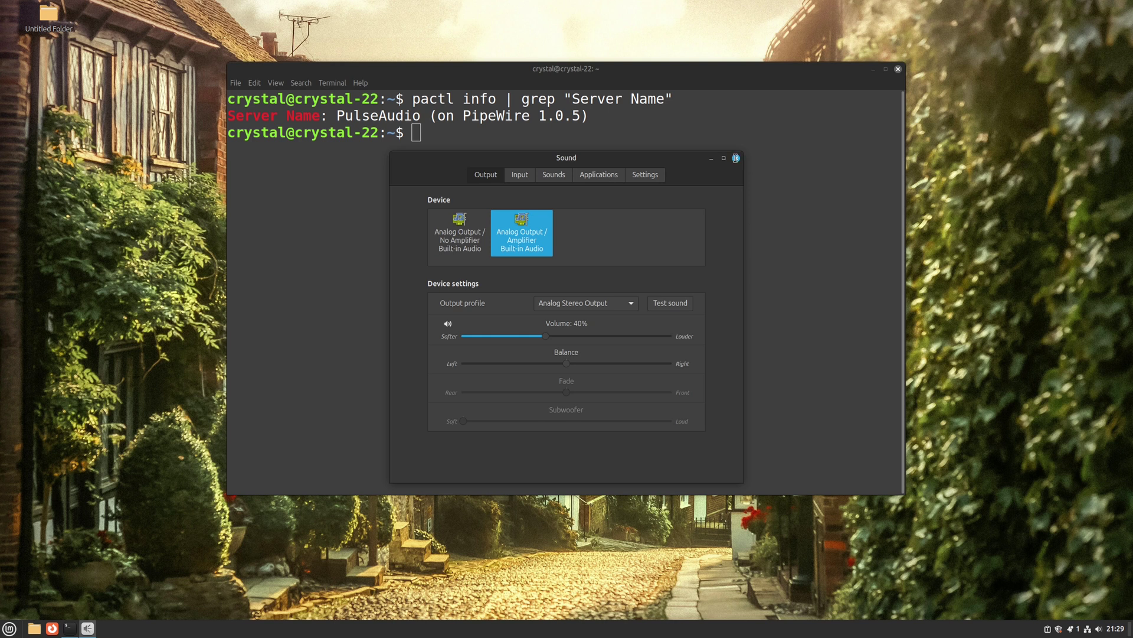
{"action": "left_click", "coordinate": [735, 158]}
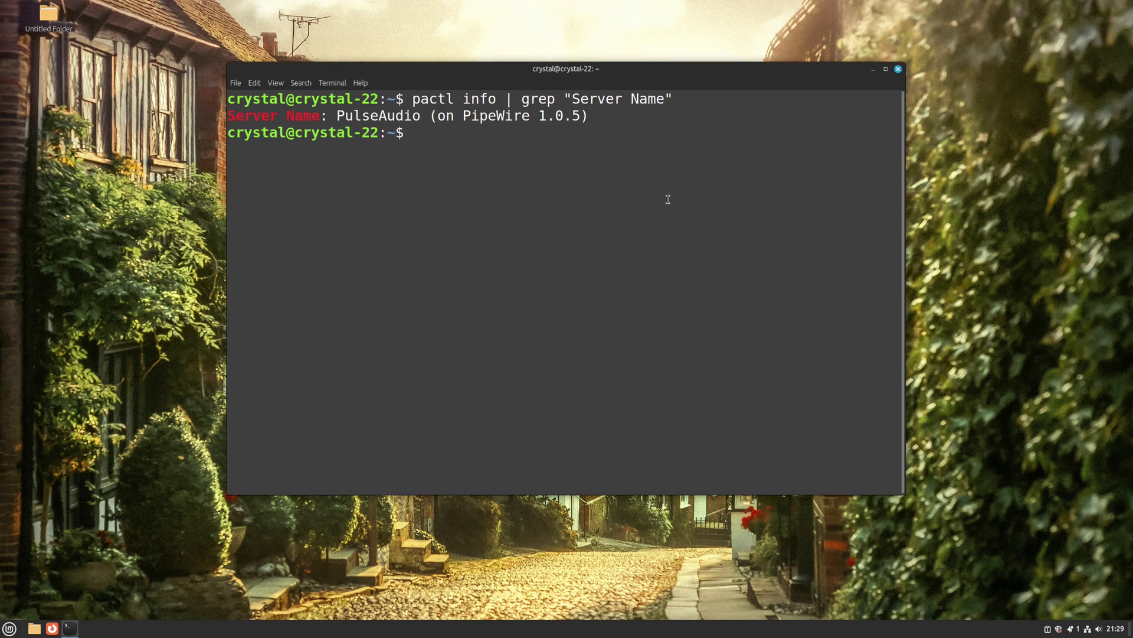
- Rerun 'apt show thunderbird', select the Maintainer and APT-Sources lines, then close the terminal
{"action": "key", "text": "Up"}
{"action": "key", "text": "Up"}
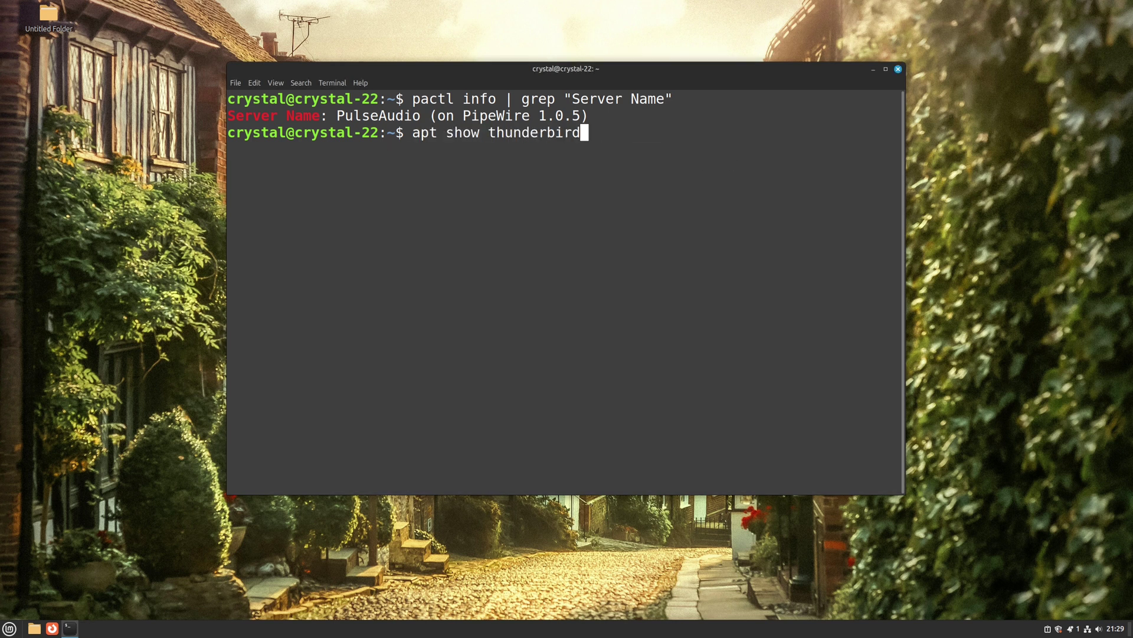
{"action": "key", "text": "Return"}
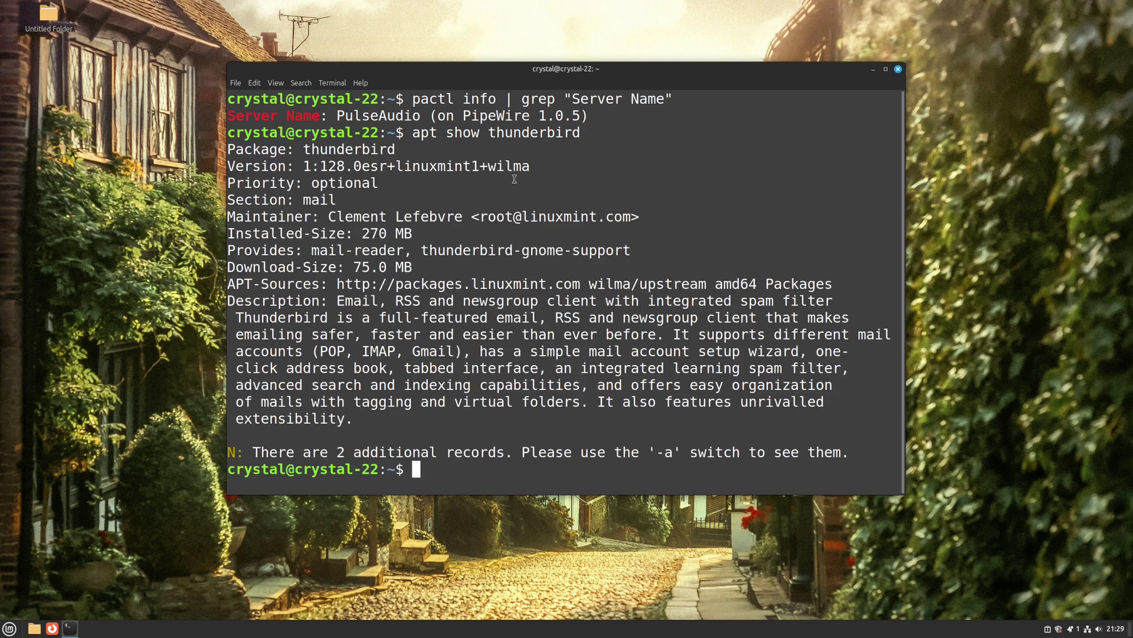
{"action": "triple_click", "coordinate": [255, 217]}
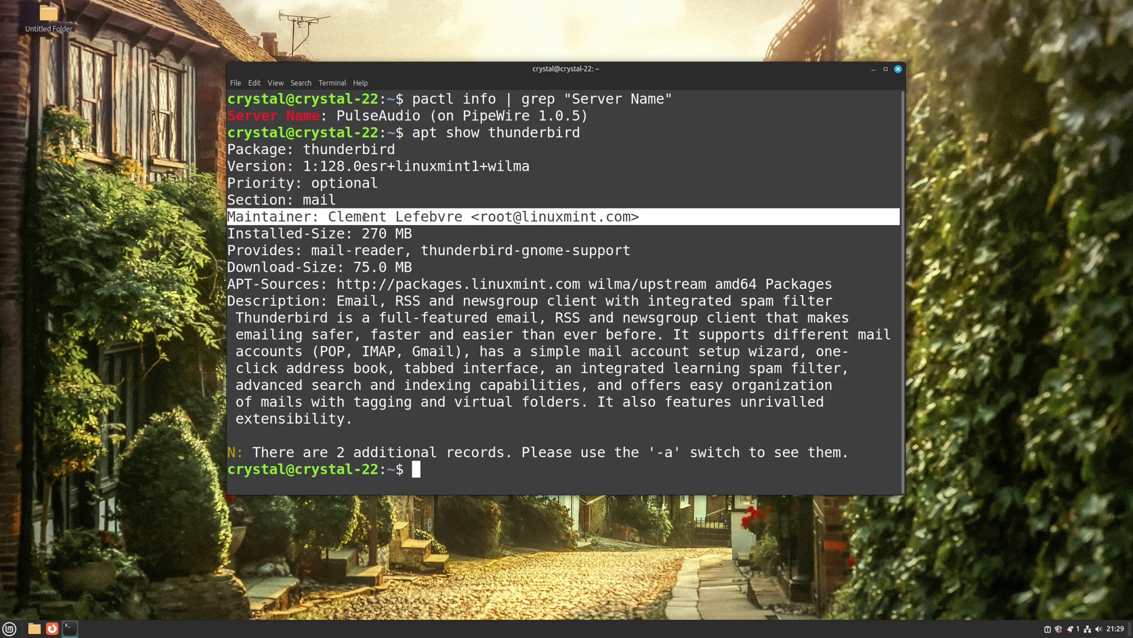
{"action": "double_click", "coordinate": [247, 284]}
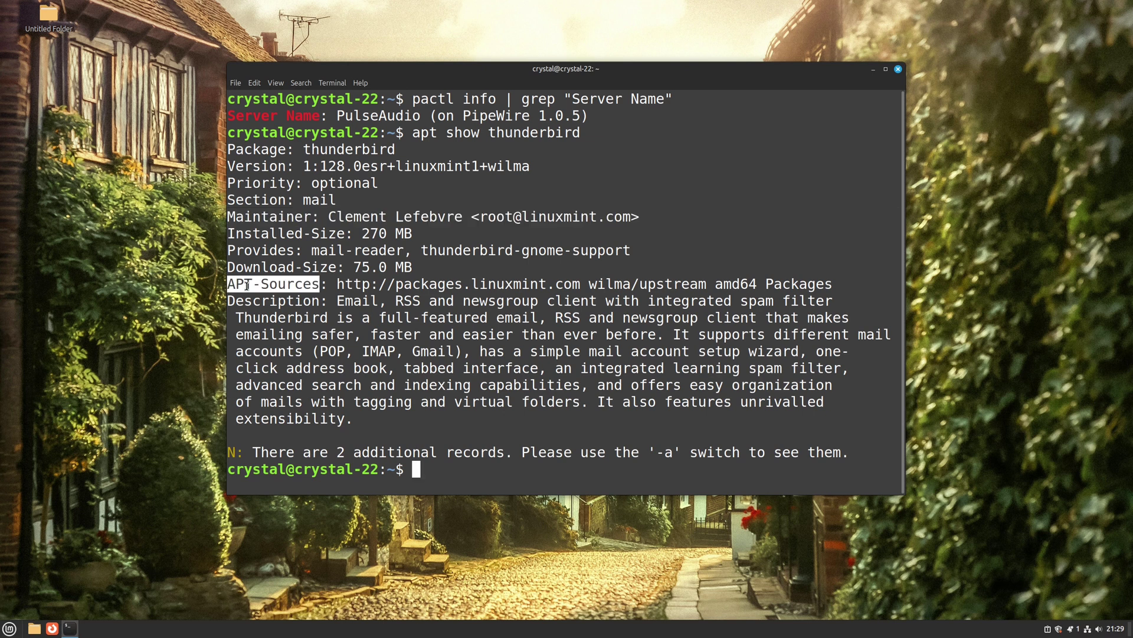
{"action": "left_click", "coordinate": [246, 284]}
{"action": "left_click", "coordinate": [439, 363]}
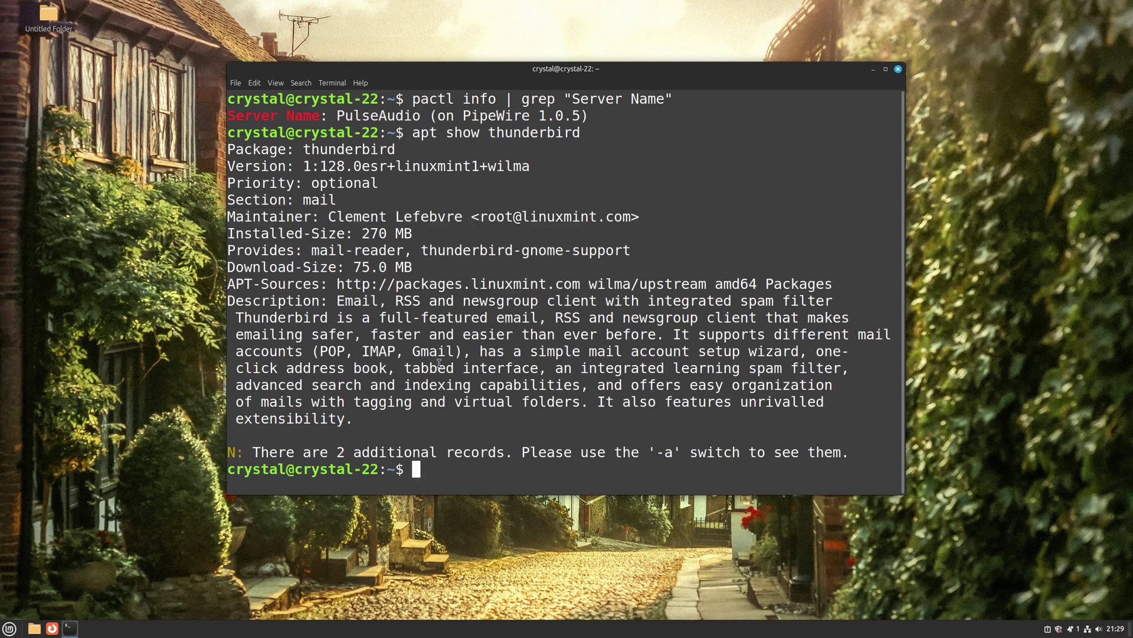
{"action": "left_click", "coordinate": [898, 68]}
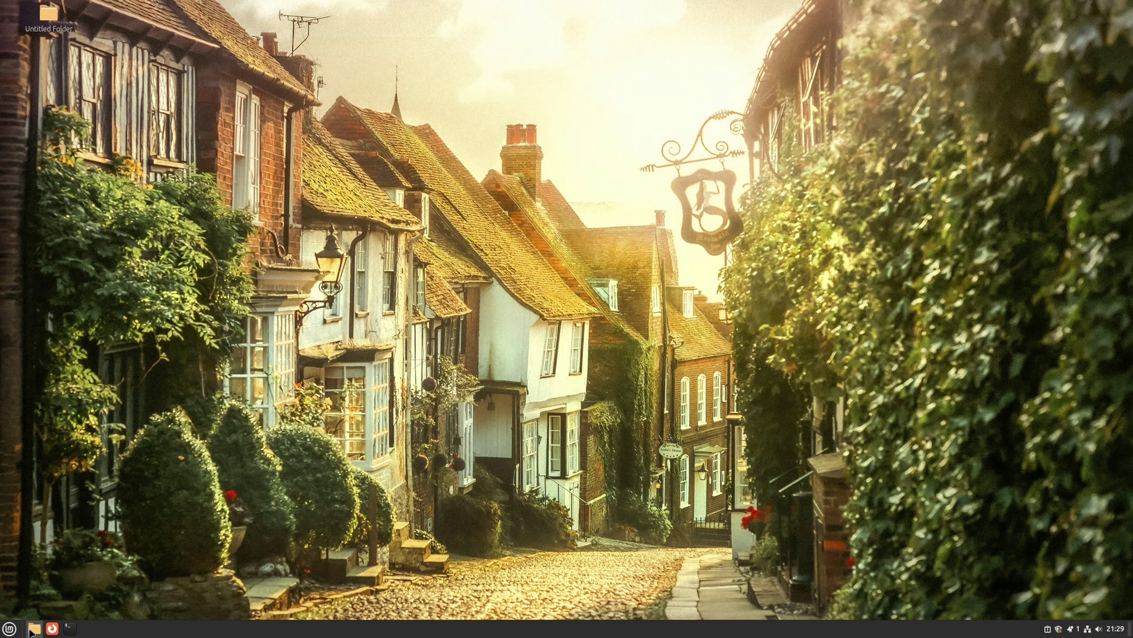
{"action": "left_click", "coordinate": [10, 628]}
{"action": "type", "text": "acc"}
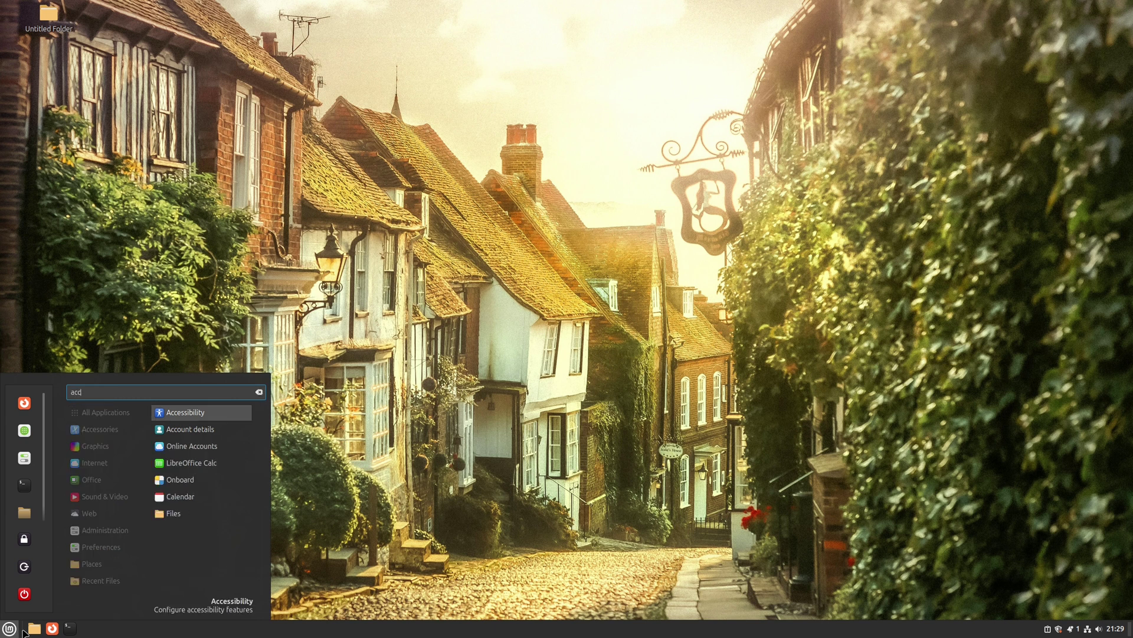
{"action": "key", "text": "Down"}
{"action": "key", "text": "Down"}
{"action": "key", "text": "Return"}
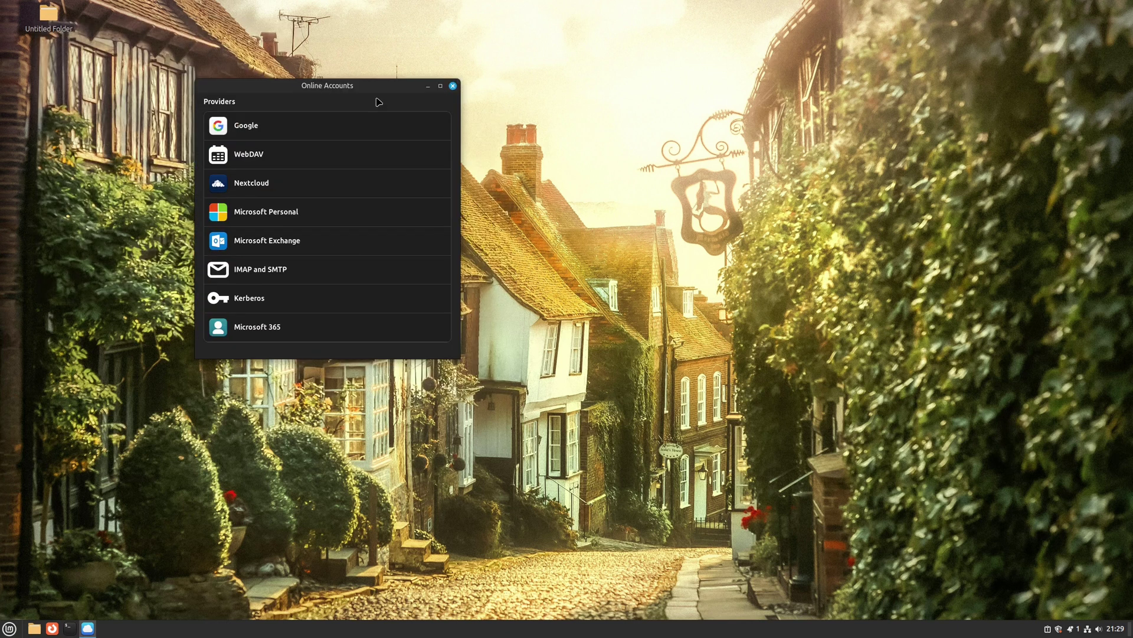
{"action": "left_click_drag", "start_coordinate": [370, 87], "coordinate": [587, 230]}
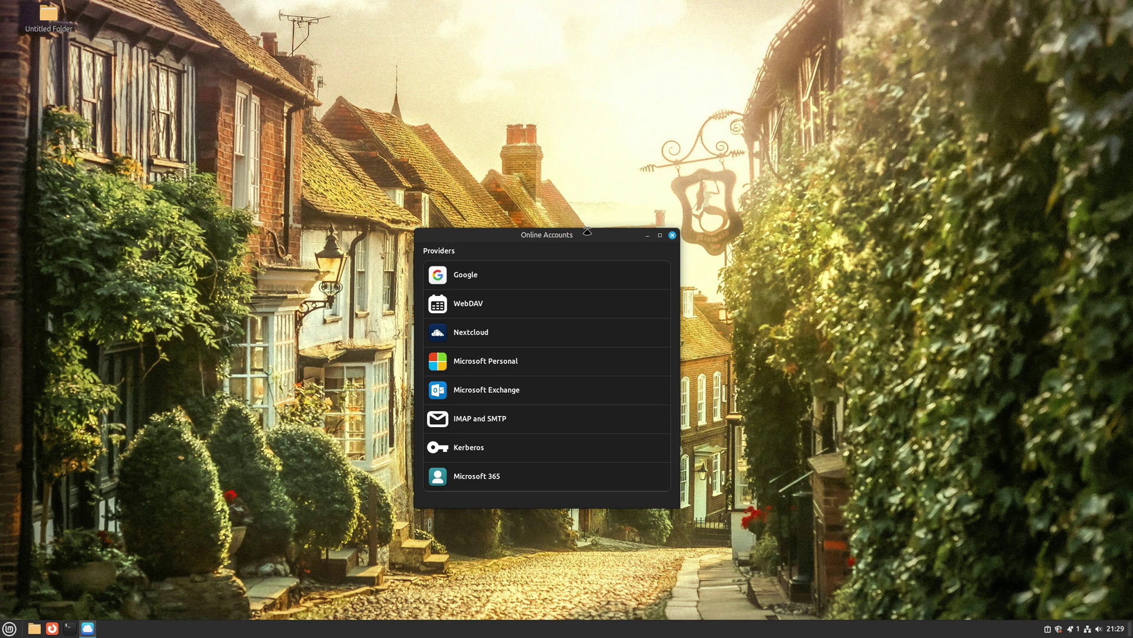
{"action": "left_click", "coordinate": [528, 277]}
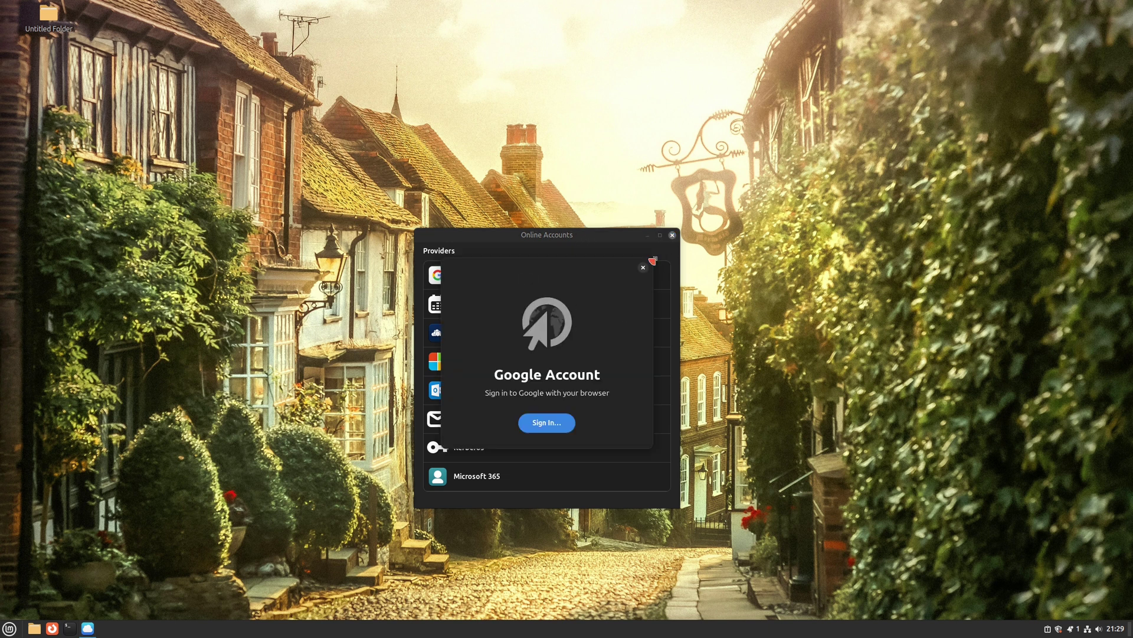
{"action": "left_click", "coordinate": [643, 267]}
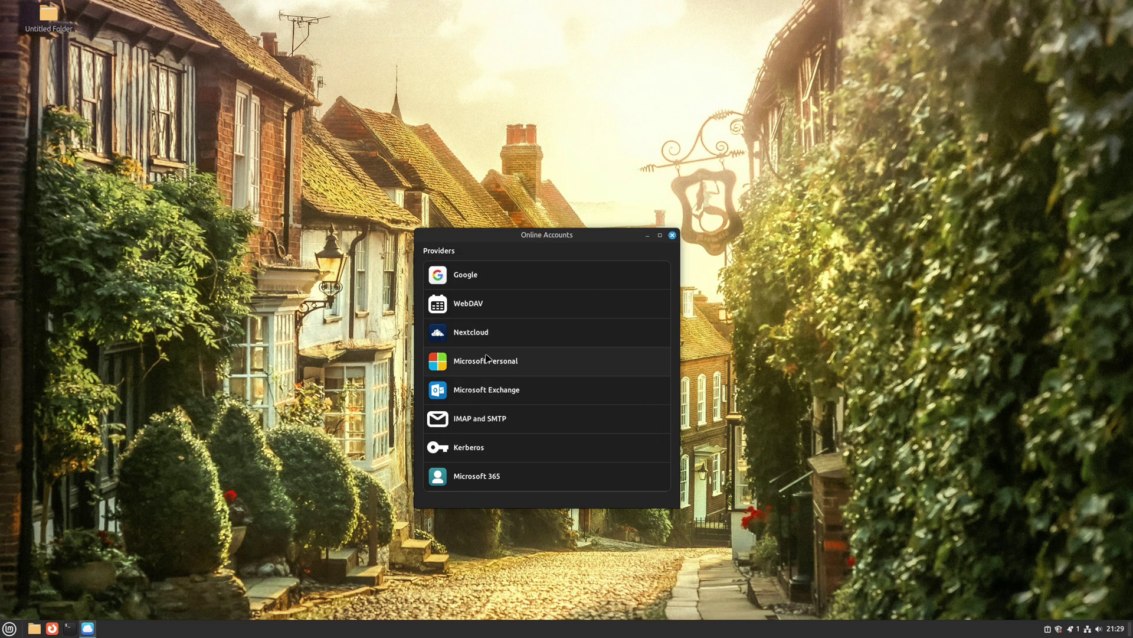
{"action": "left_click", "coordinate": [483, 333]}
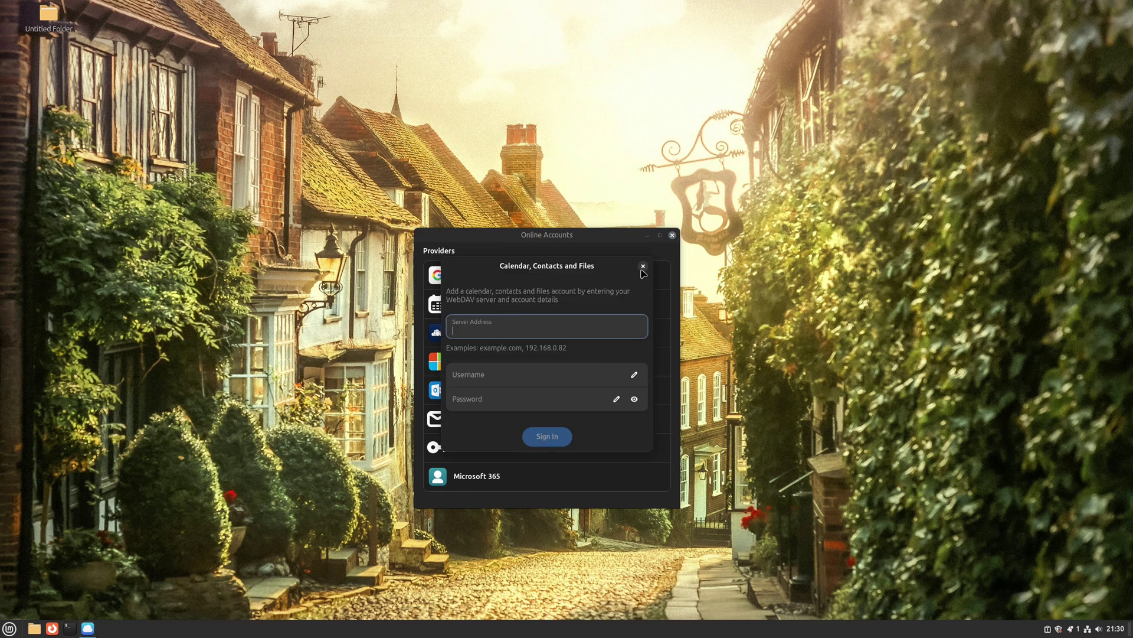
{"action": "left_click", "coordinate": [643, 267]}
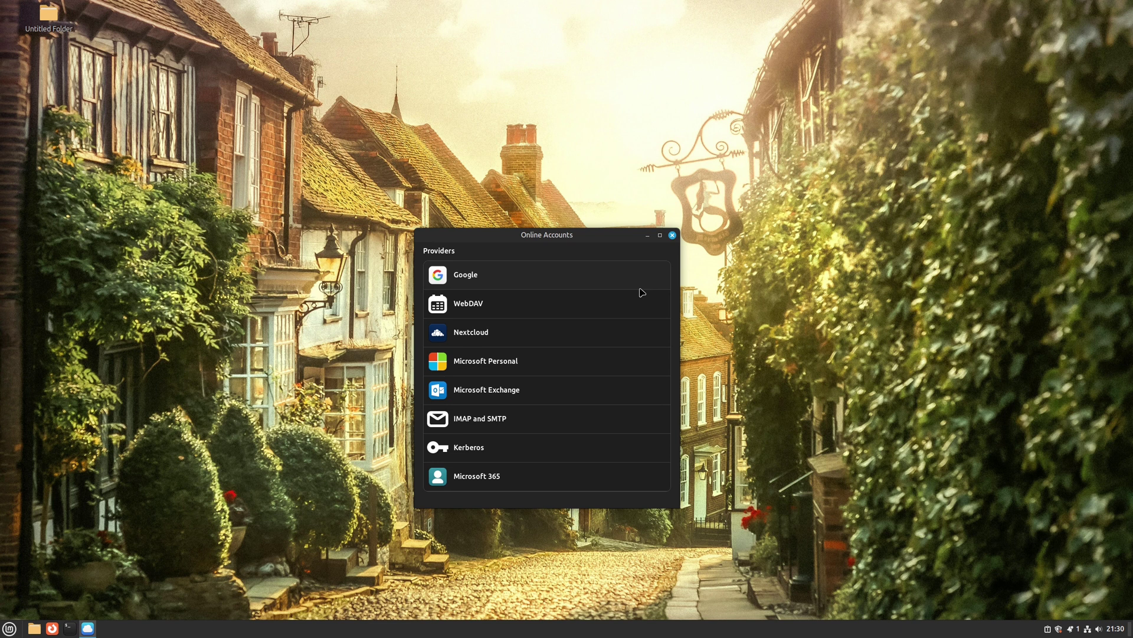
{"action": "left_click", "coordinate": [505, 367]}
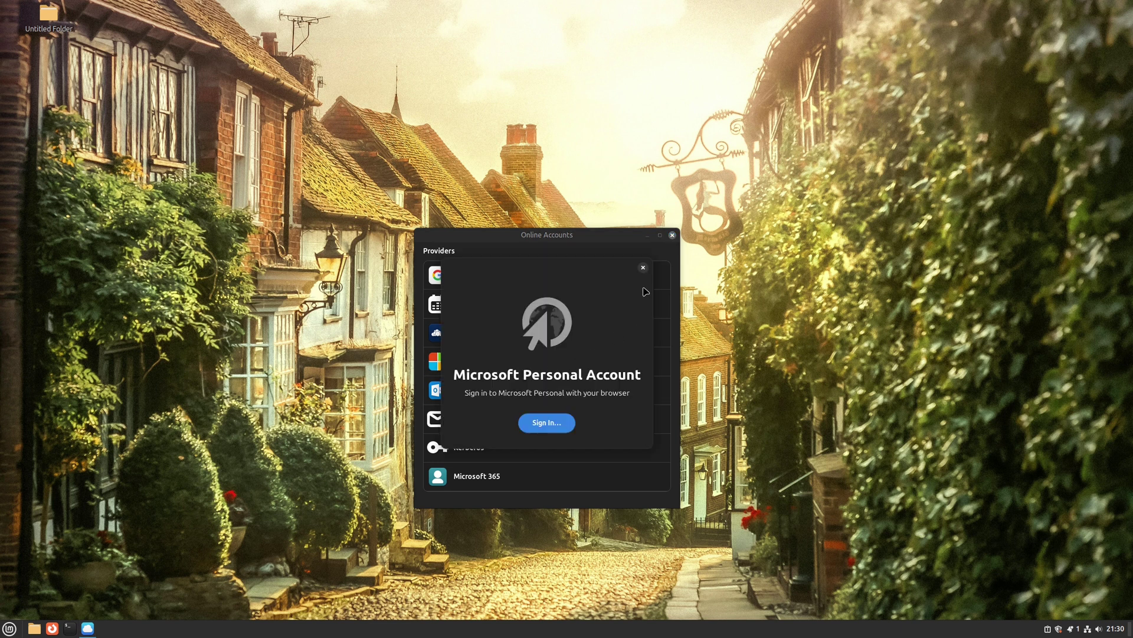
{"action": "left_click", "coordinate": [643, 268]}
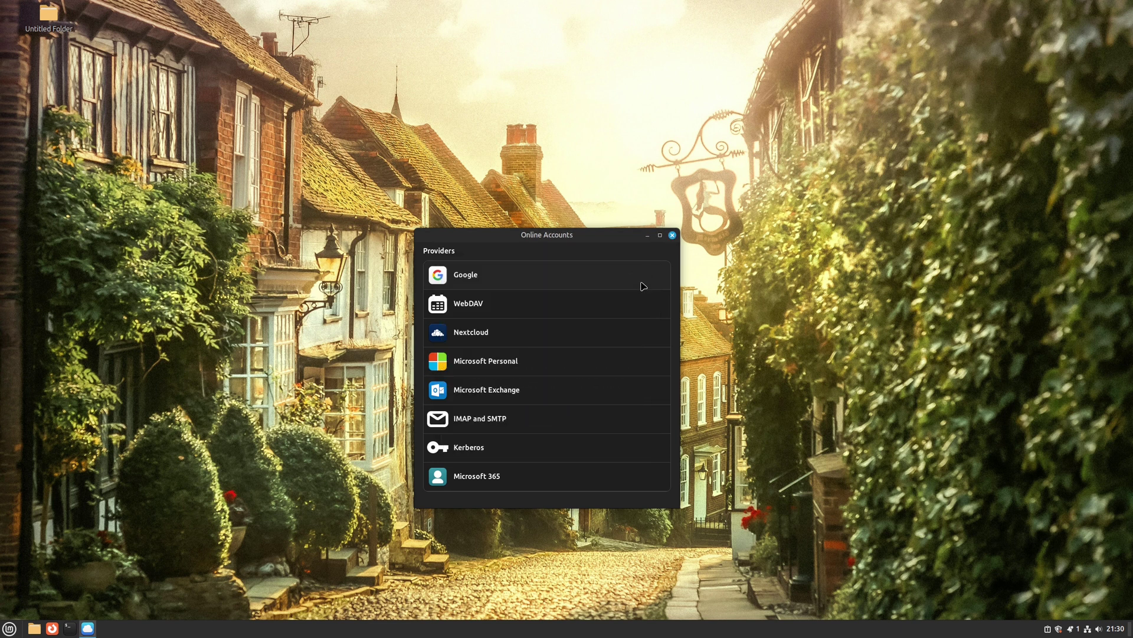
{"action": "left_click", "coordinate": [491, 487]}
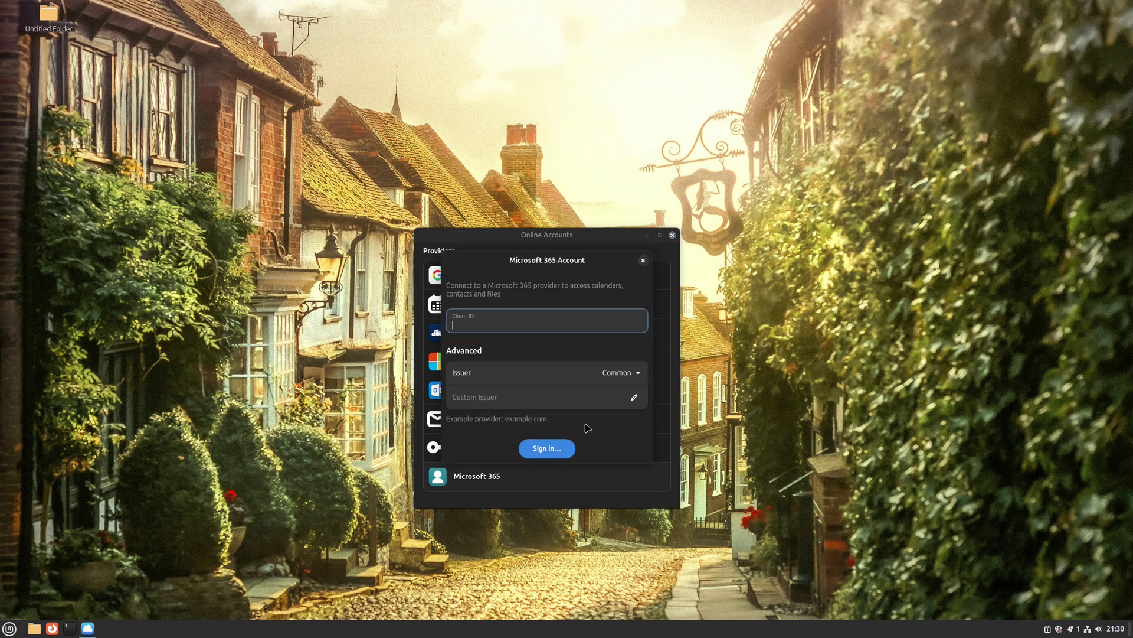
{"action": "left_click", "coordinate": [643, 261]}
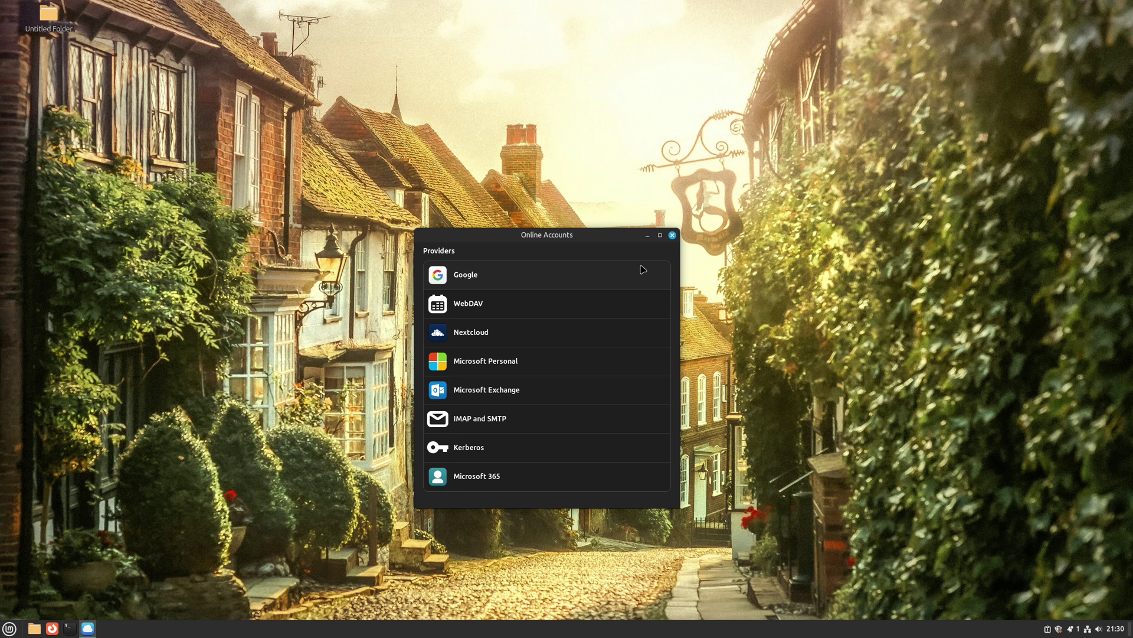
{"action": "left_click", "coordinate": [672, 236]}
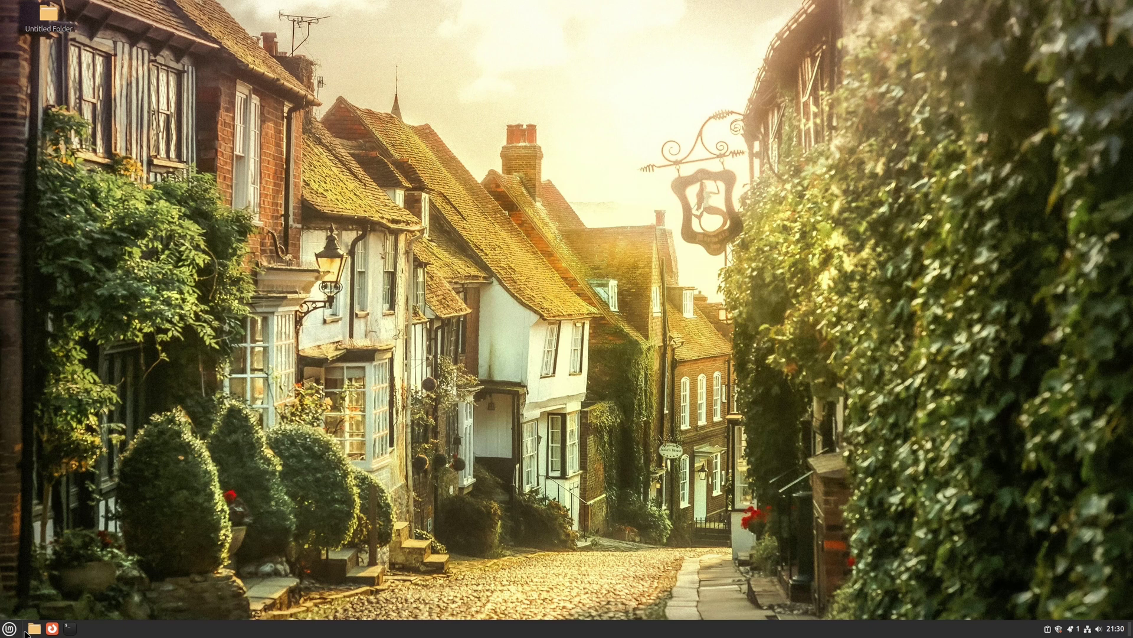
- Launch Celluloid, Calculator and Document Scanner from the menu search
{"action": "key", "text": "super"}
{"action": "type", "text": "celluloid"}
{"action": "key", "text": "Return"}
{"action": "key", "text": "super"}
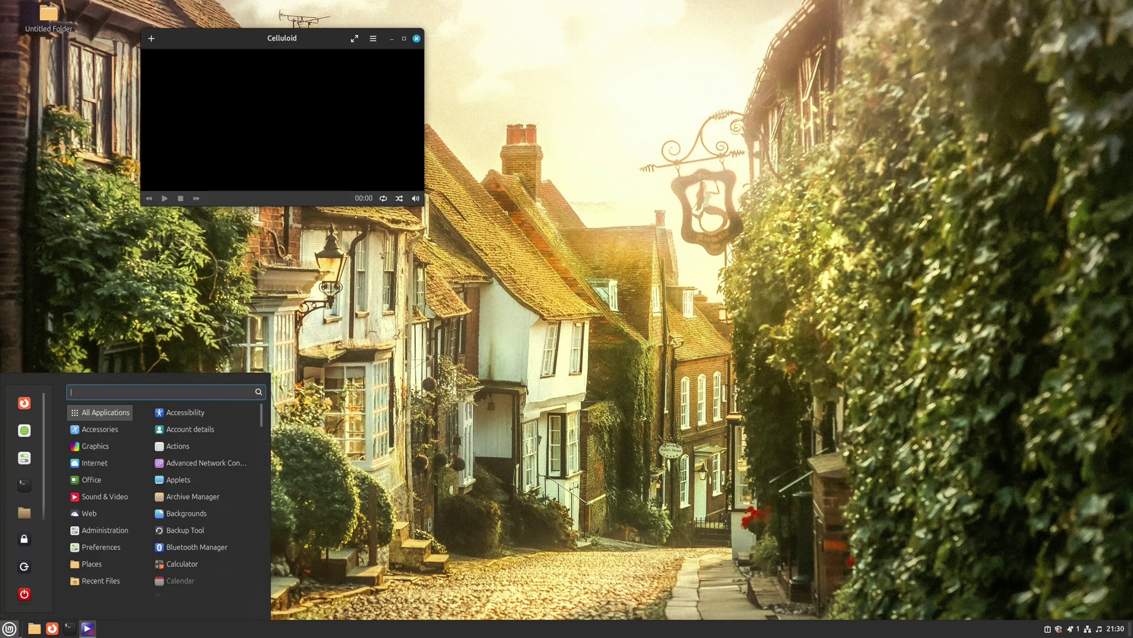
{"action": "type", "text": "cal"}
{"action": "key", "text": "Return"}
{"action": "key", "text": "super"}
{"action": "type", "text": "scan"}
{"action": "key", "text": "Return"}
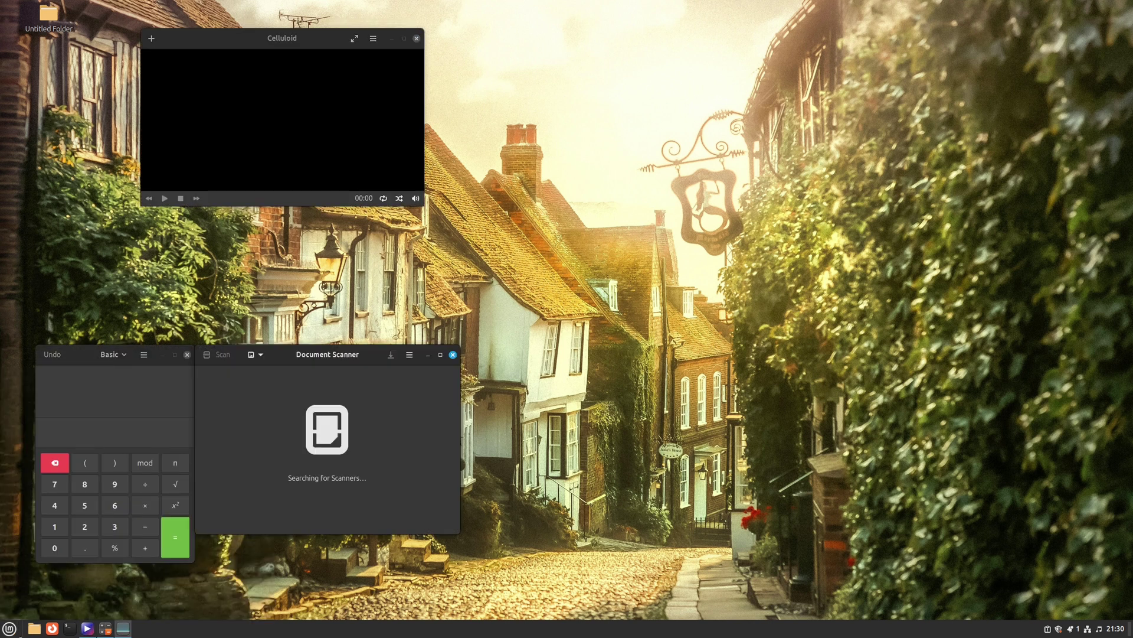
- Launch System Monitor, Calendar and Archive Manager from the menu search
{"action": "key", "text": "super"}
{"action": "type", "text": "system"}
{"action": "key", "text": "Return"}
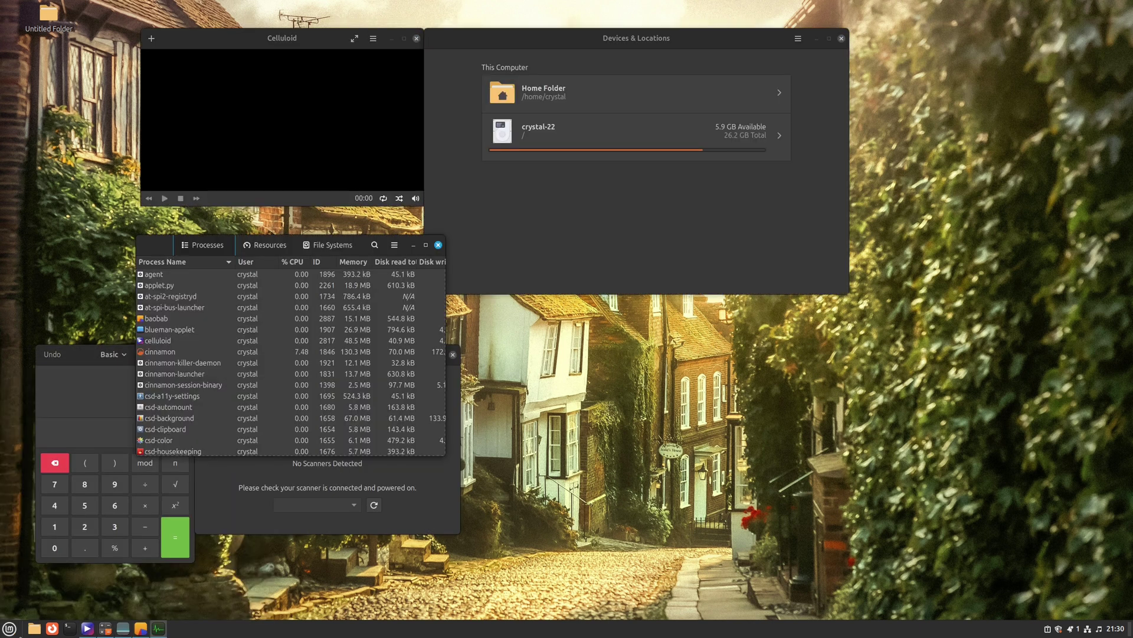
{"action": "type", "text": "c"}
{"action": "key", "text": "super"}
{"action": "type", "text": "calendar"}
{"action": "key", "text": "Return"}
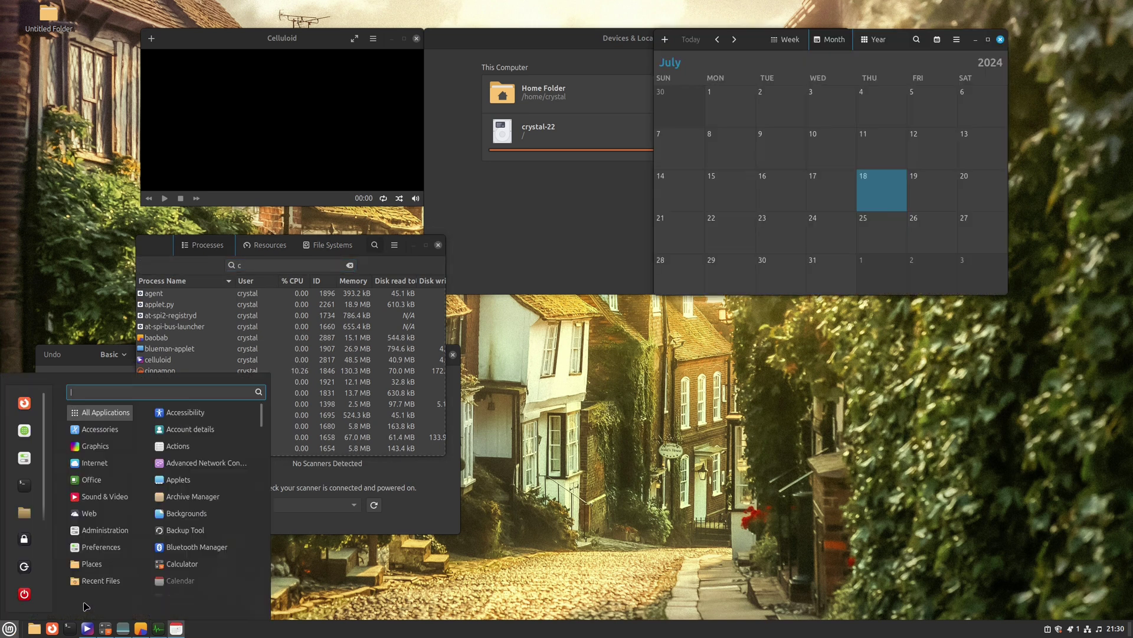
{"action": "type", "text": "arc"}
{"action": "key", "text": "Return"}
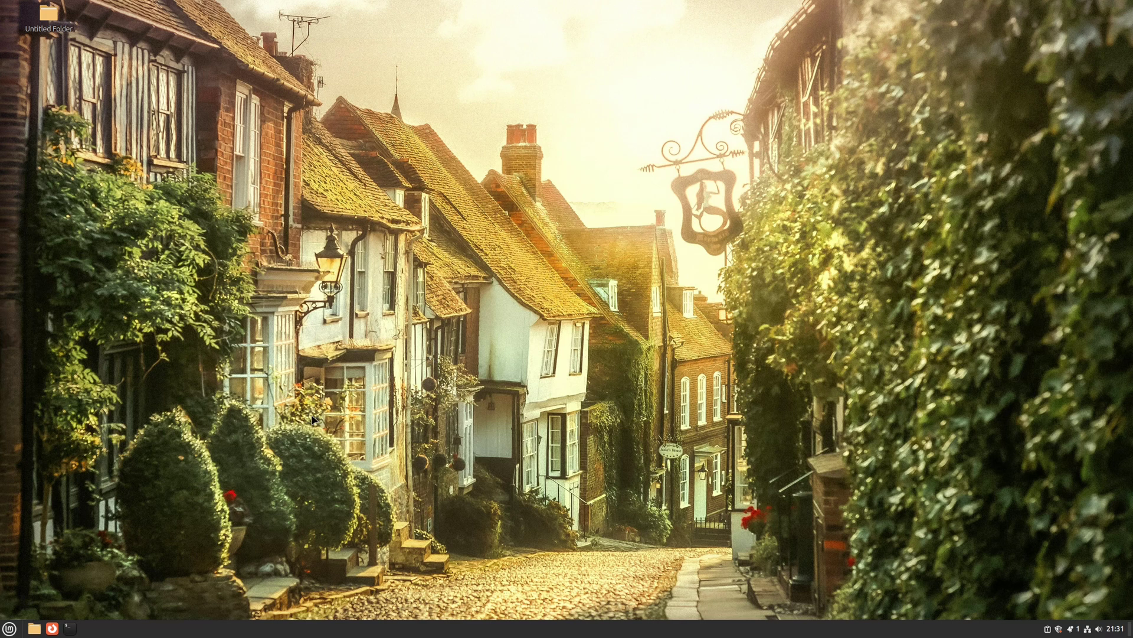
{"action": "left_click", "coordinate": [10, 629]}
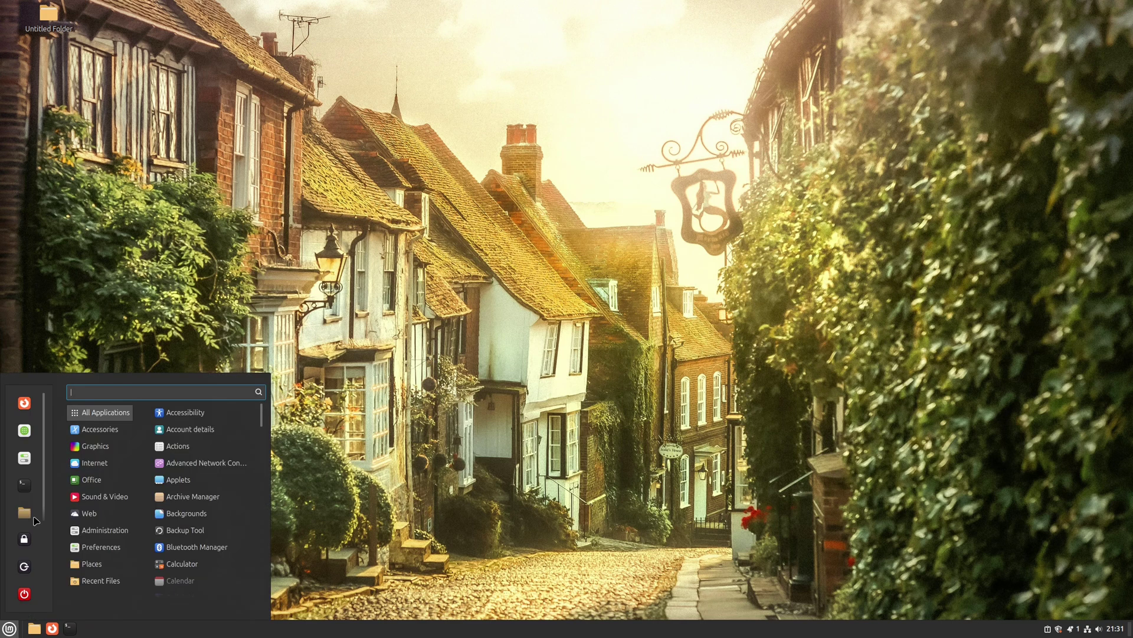
- Launch Software Manager maximised and page the featured banner to Google Earth and back
{"action": "left_click", "coordinate": [25, 436]}
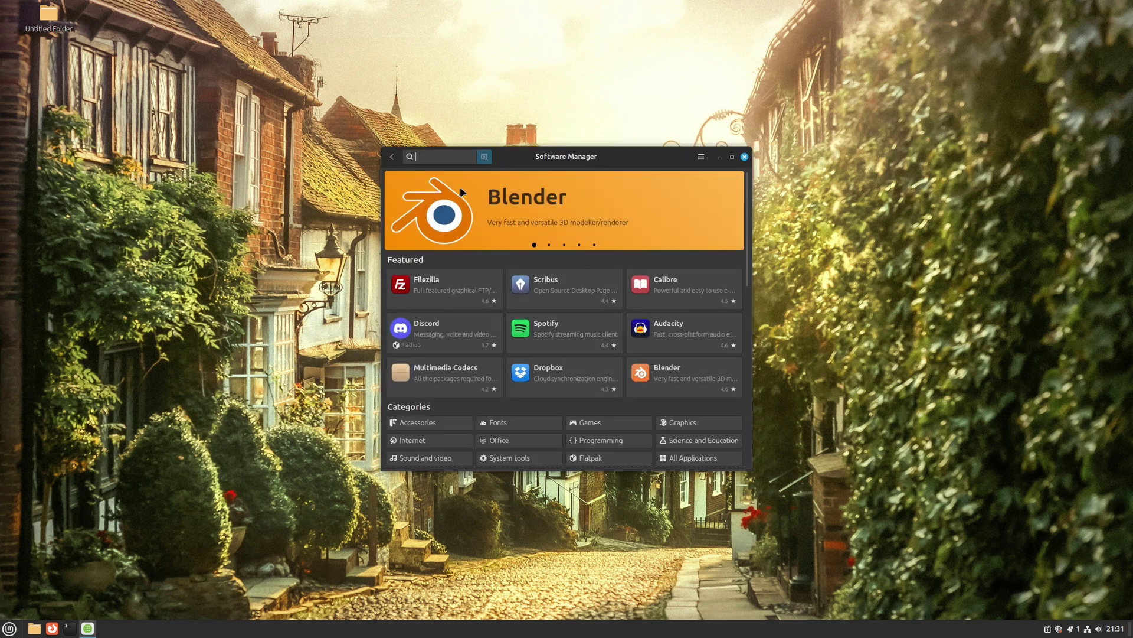
{"action": "double_click", "coordinate": [670, 157]}
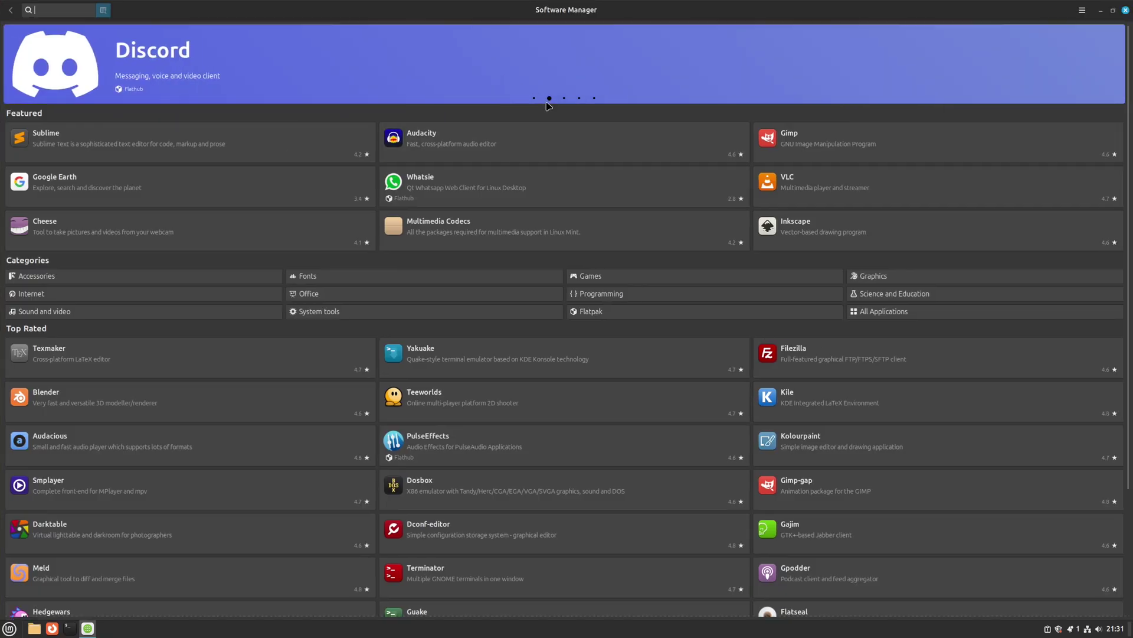
{"action": "left_click", "coordinate": [579, 98]}
{"action": "left_click", "coordinate": [594, 98]}
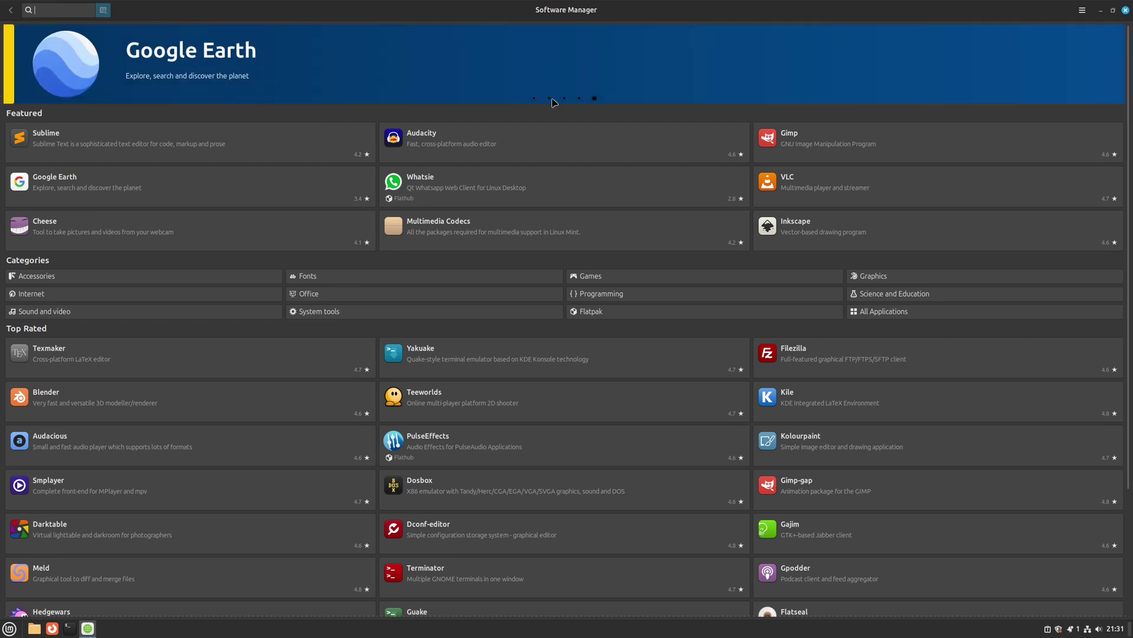
{"action": "left_click", "coordinate": [535, 98]}
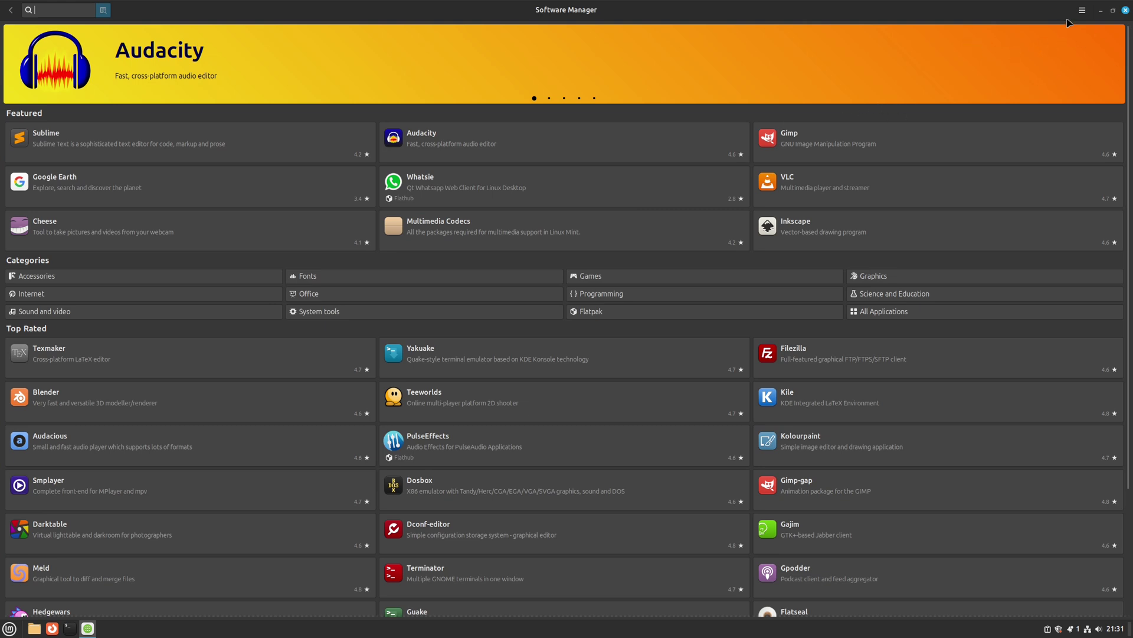
{"action": "left_click", "coordinate": [1082, 10]}
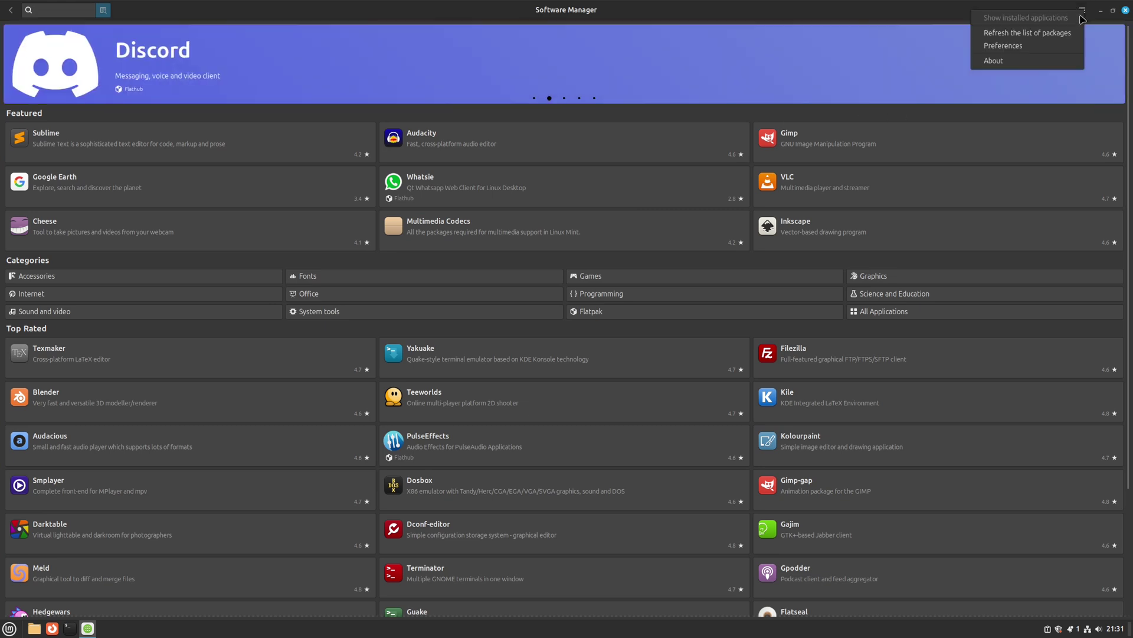
- Turn 'Show unverified Flatpaks' off and back on in Software Manager preferences
{"action": "left_click", "coordinate": [1013, 45]}
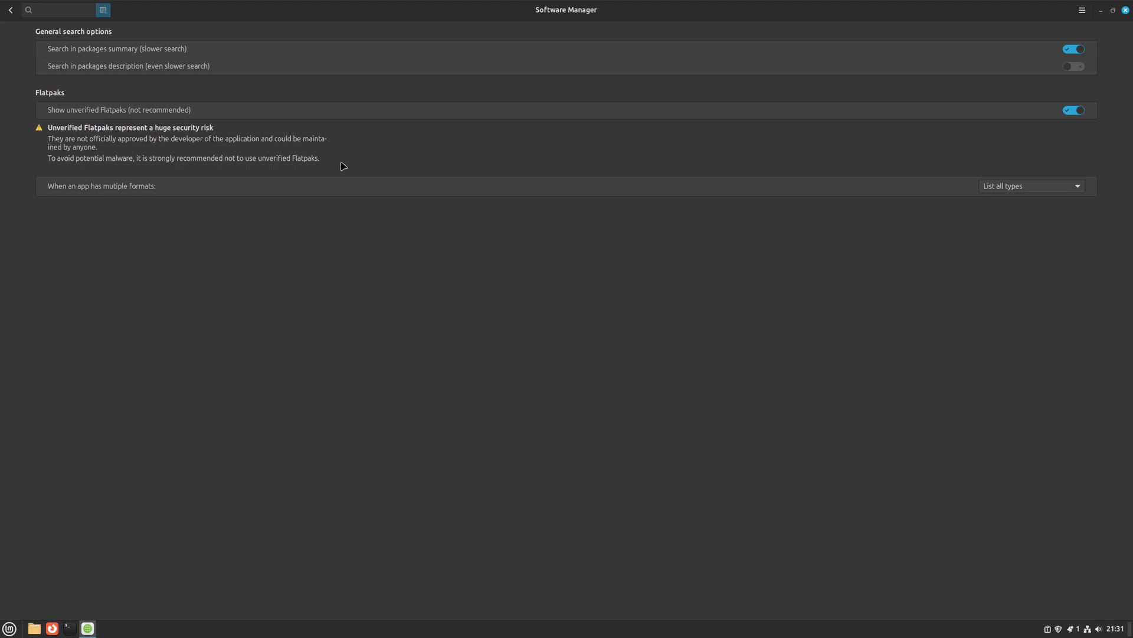
{"action": "left_click", "coordinate": [1070, 111]}
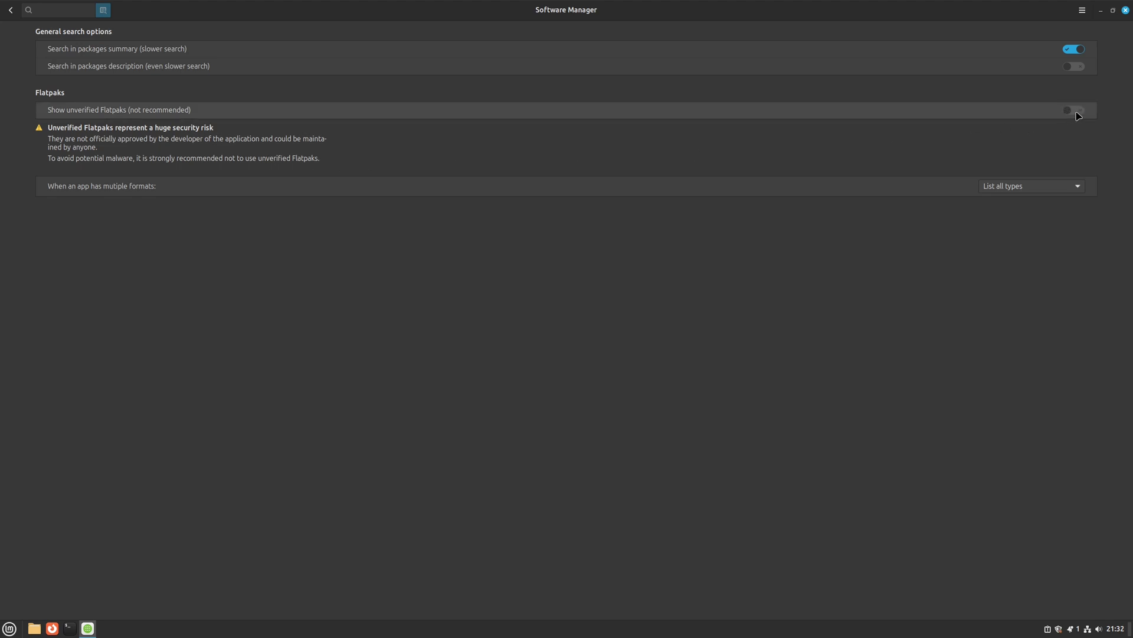
{"action": "left_click", "coordinate": [1077, 112]}
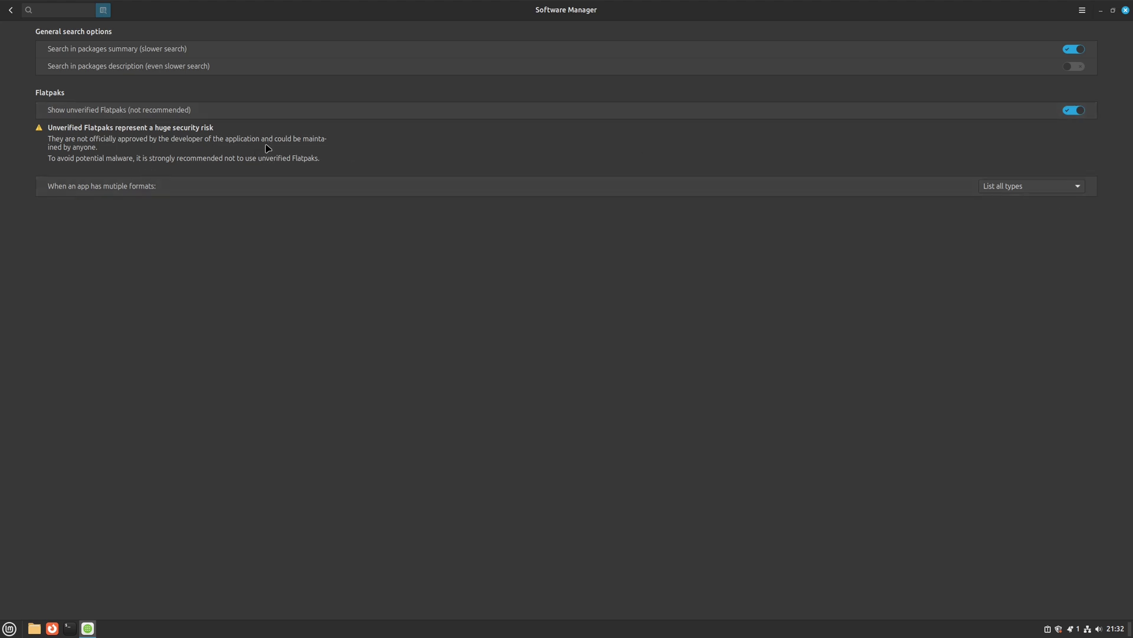
{"action": "left_click", "coordinate": [12, 11]}
- Search 'blen', view Blender's Flatpak (Flathub) 4.1.1 page, then close Software Manager
{"action": "type", "text": "blen"}
{"action": "left_click", "coordinate": [107, 40]}
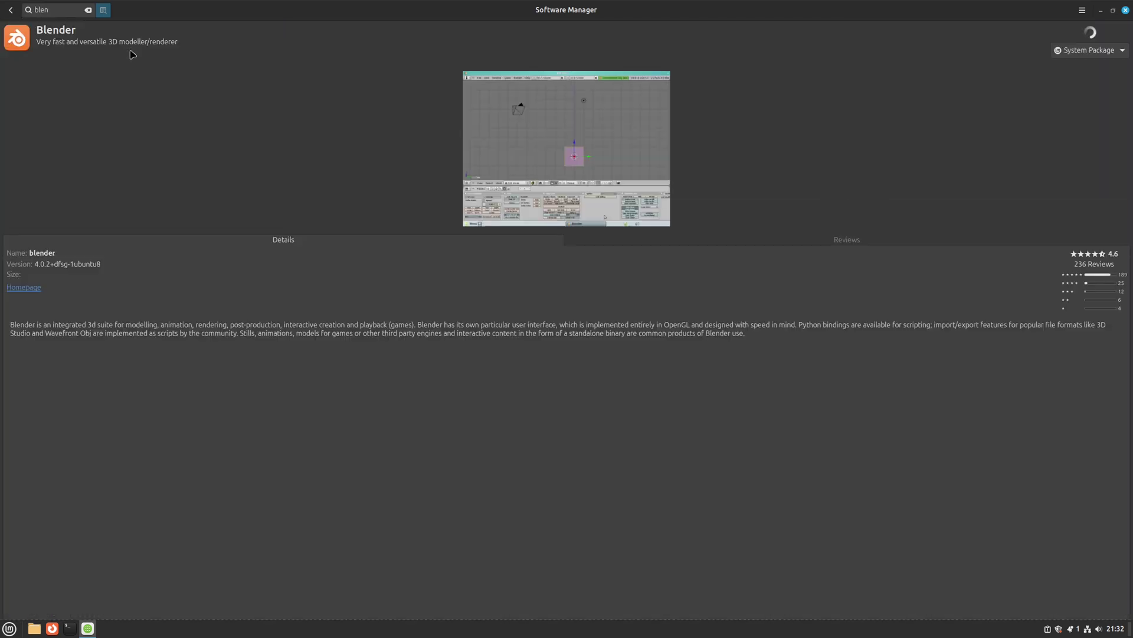
{"action": "left_click", "coordinate": [1089, 47]}
{"action": "left_click", "coordinate": [1089, 62]}
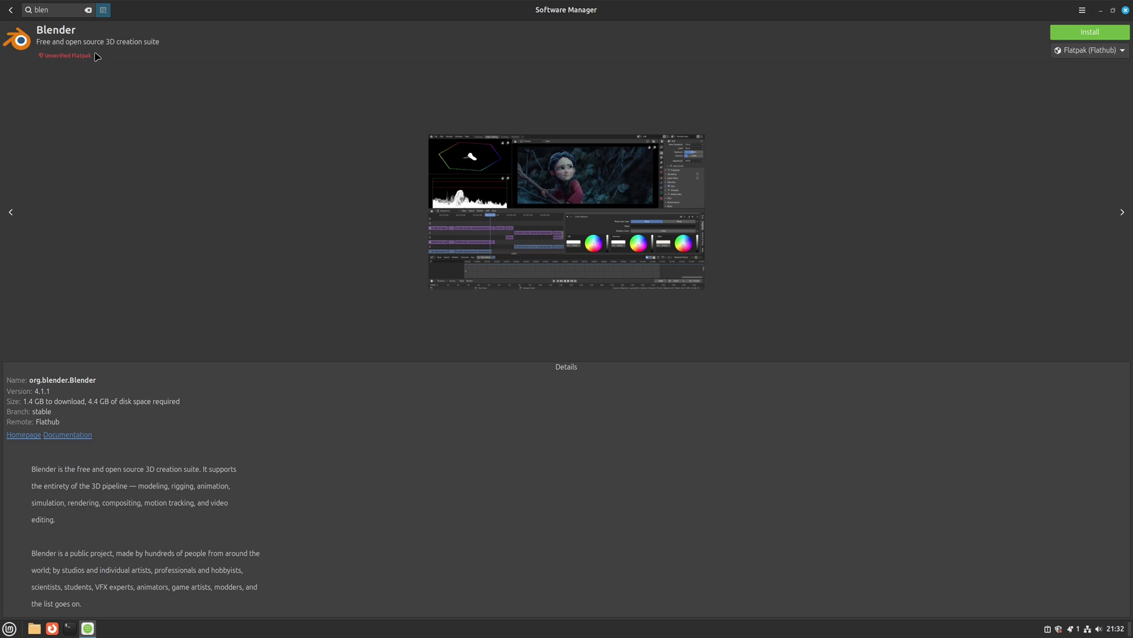
{"action": "key", "text": "alt+F4"}
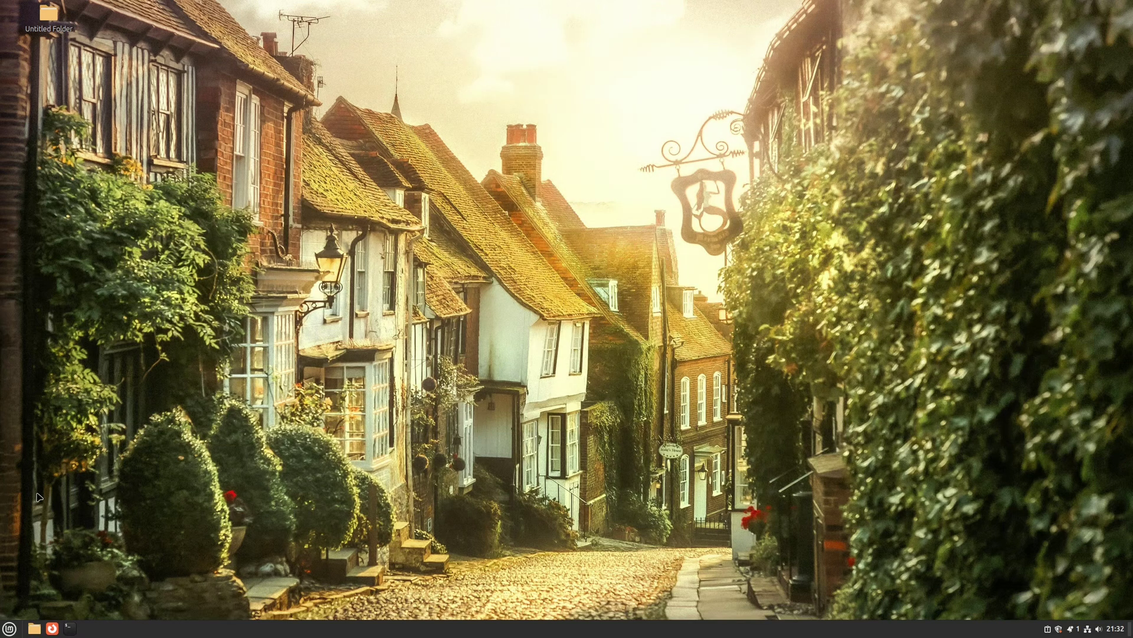
- Launch Matrix from the menu search and connect to the Linux Mint space
{"action": "left_click", "coordinate": [8, 629]}
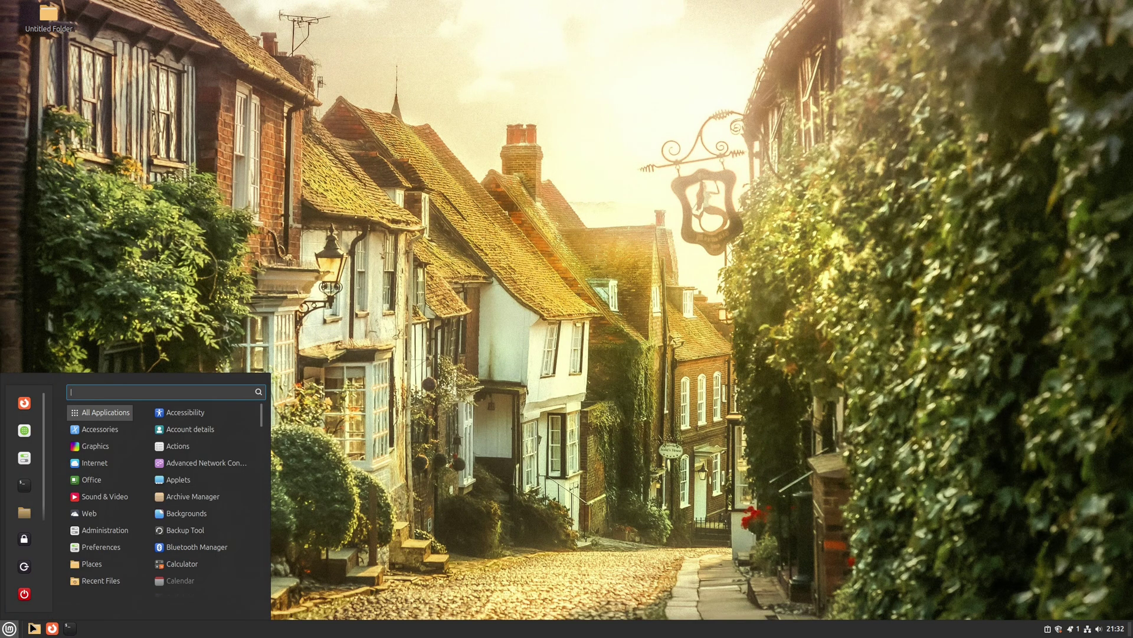
{"action": "type", "text": "matrix"}
{"action": "key", "text": "Return"}
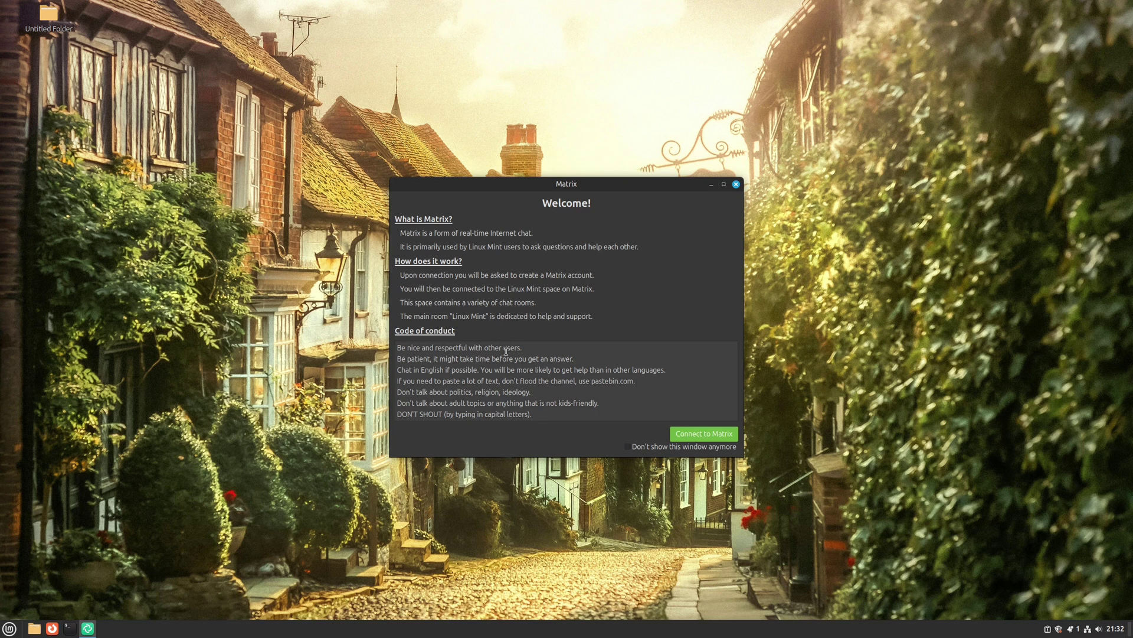
{"action": "left_click", "coordinate": [702, 436]}
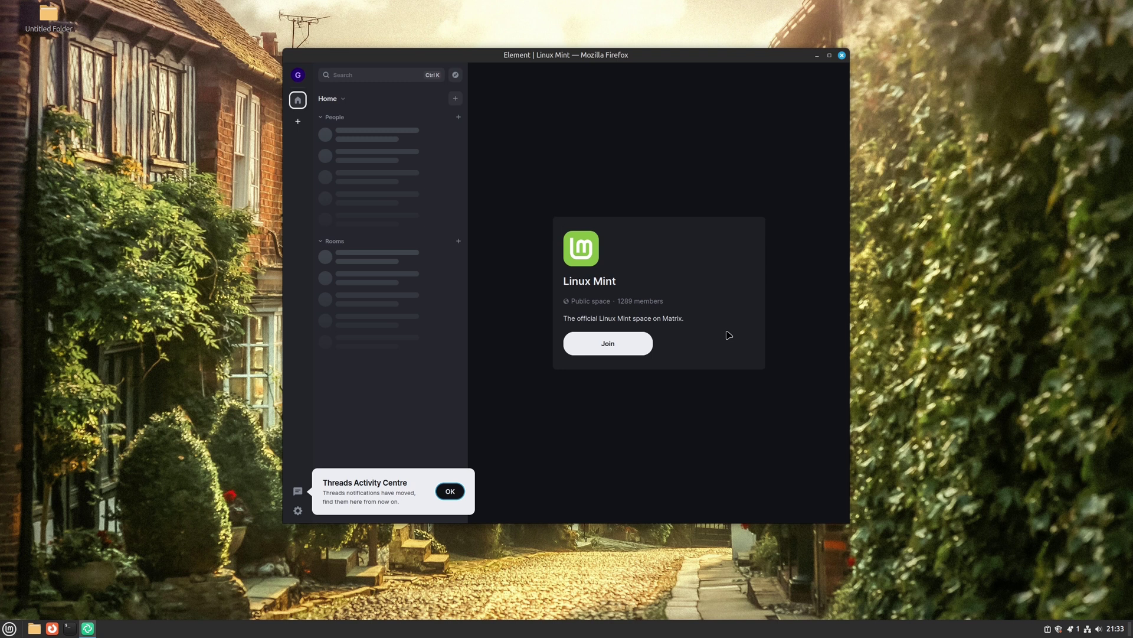
- Close the Element Firefox window without joining the Linux Mint space
{"action": "left_click", "coordinate": [842, 55]}
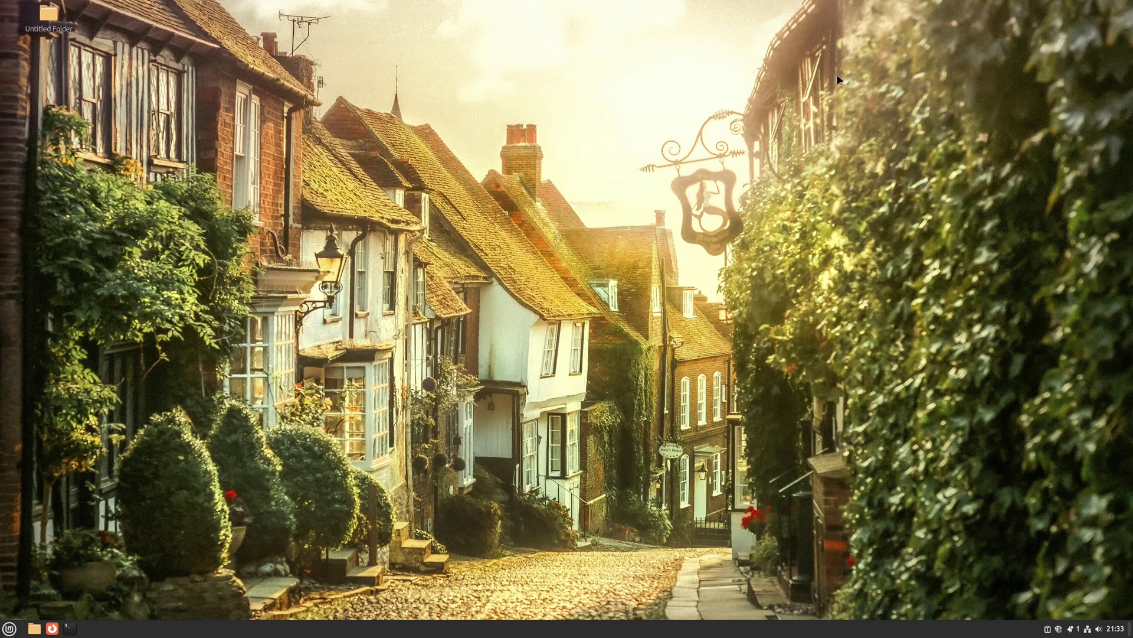
- Launch the Notes app by searching 'stick' in the applications menu
{"action": "left_click", "coordinate": [13, 628]}
{"action": "type", "text": "st"}
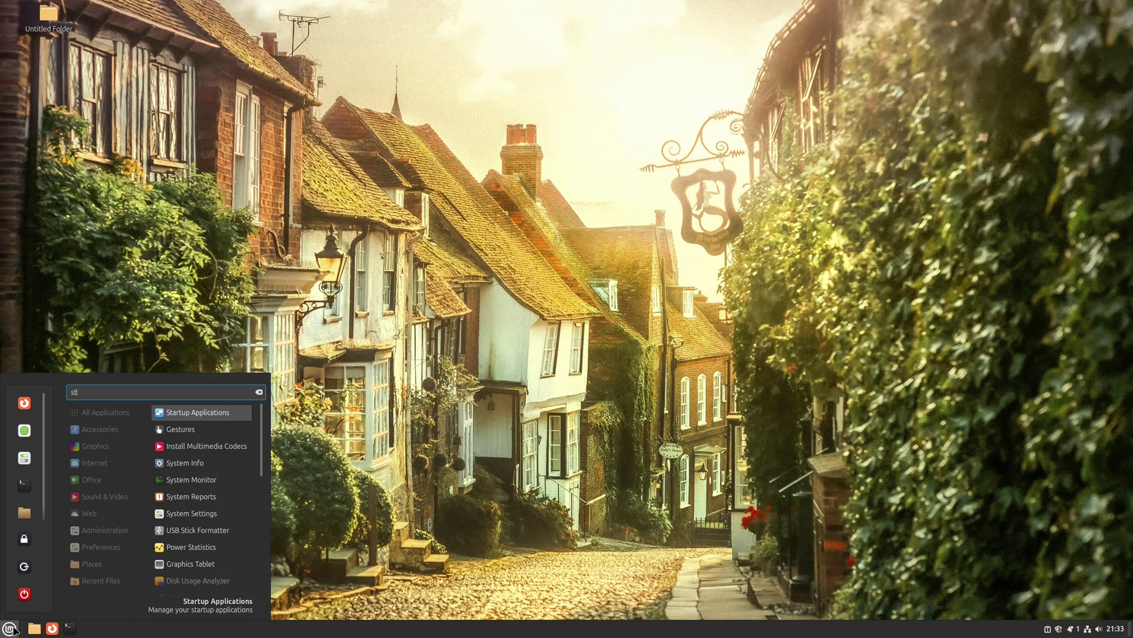
{"action": "type", "text": "ick"}
{"action": "key", "text": "Down"}
{"action": "key", "text": "Down"}
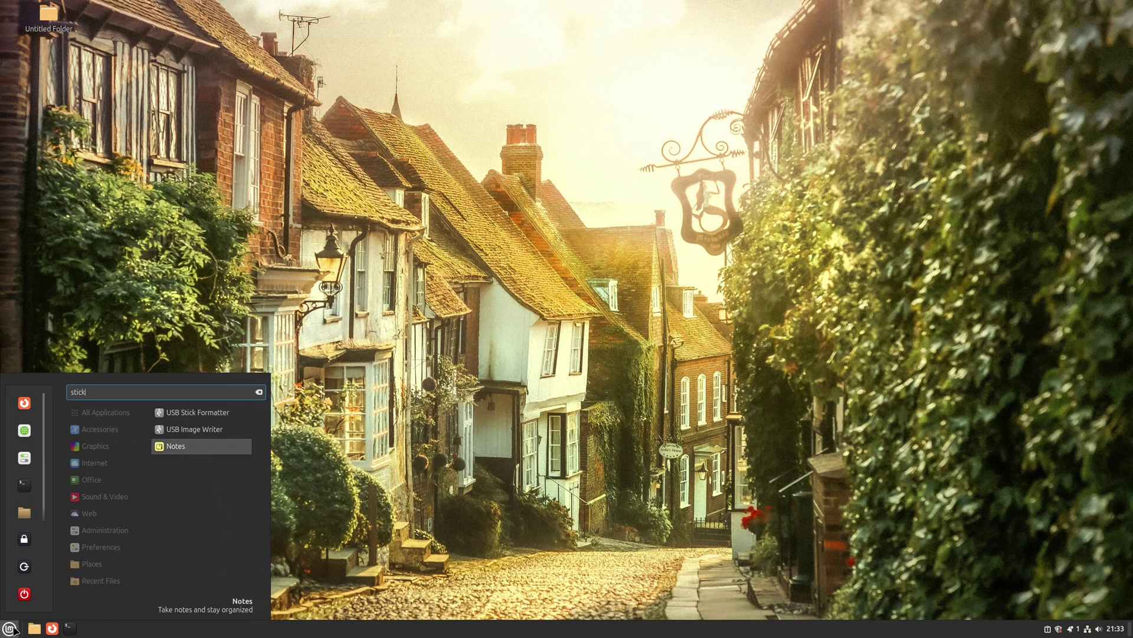
{"action": "key", "text": "Return"}
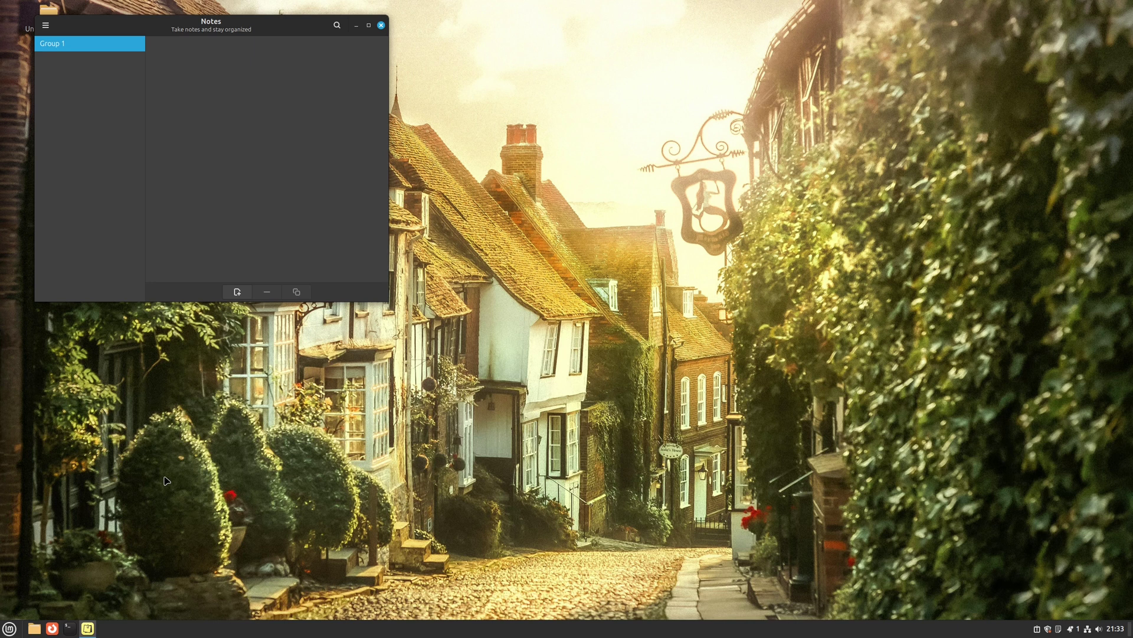
- Create a new sticky note from a terminal with 'sticky -n'
{"action": "left_click", "coordinate": [70, 628]}
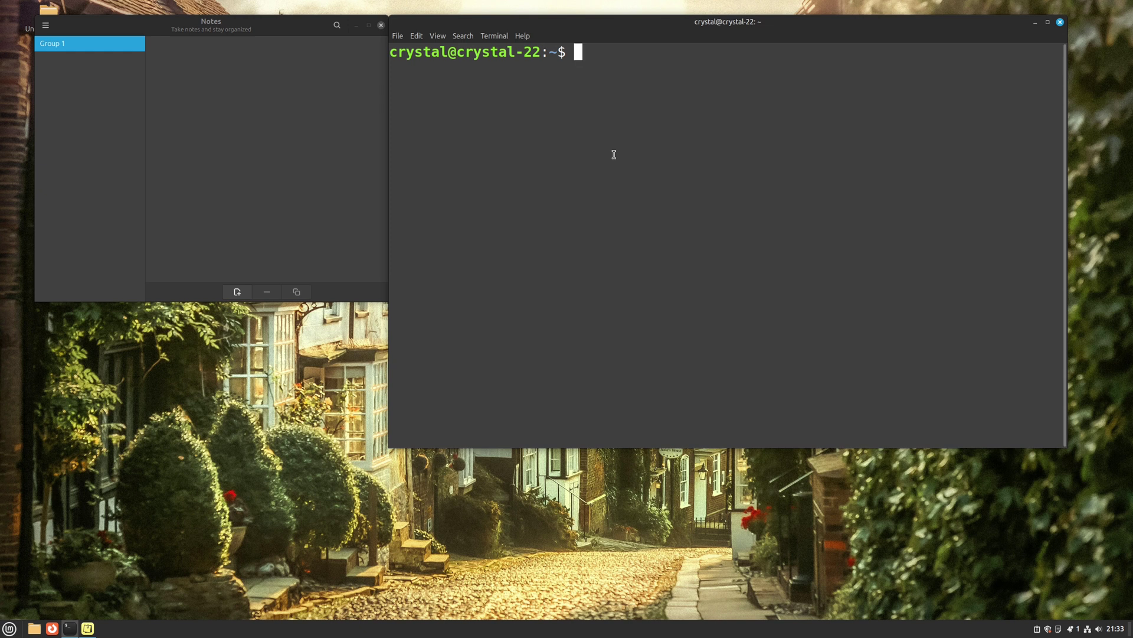
{"action": "type", "text": "sticky -n"}
{"action": "key", "text": "Return"}
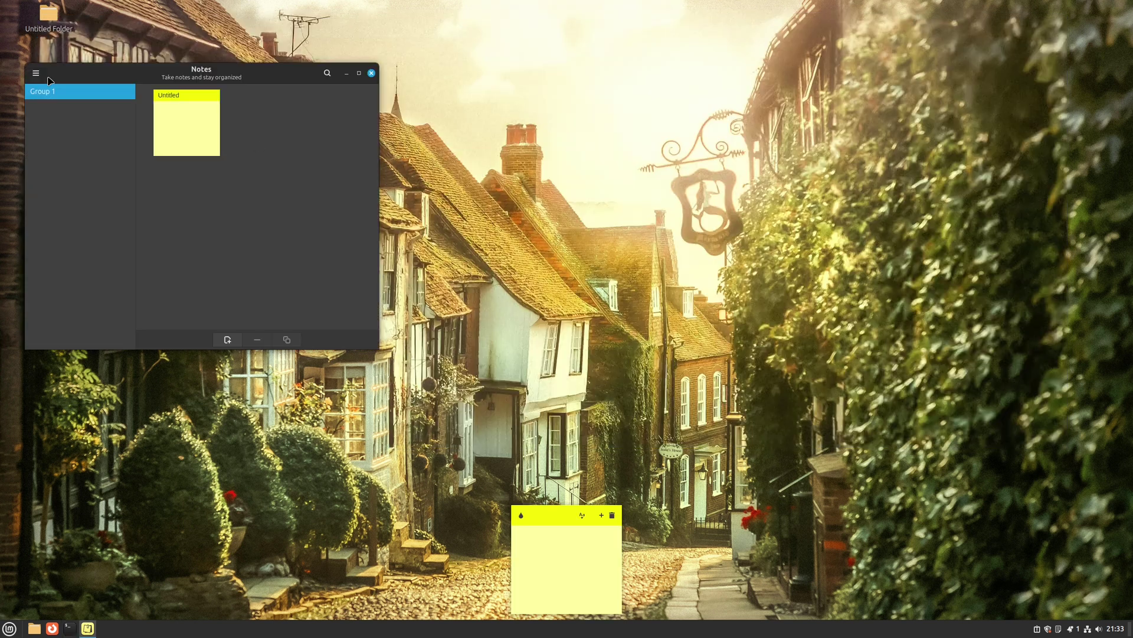
- Set the Notes default position to Top Left and add a note there
{"action": "left_click", "coordinate": [36, 72]}
{"action": "left_click", "coordinate": [65, 175]}
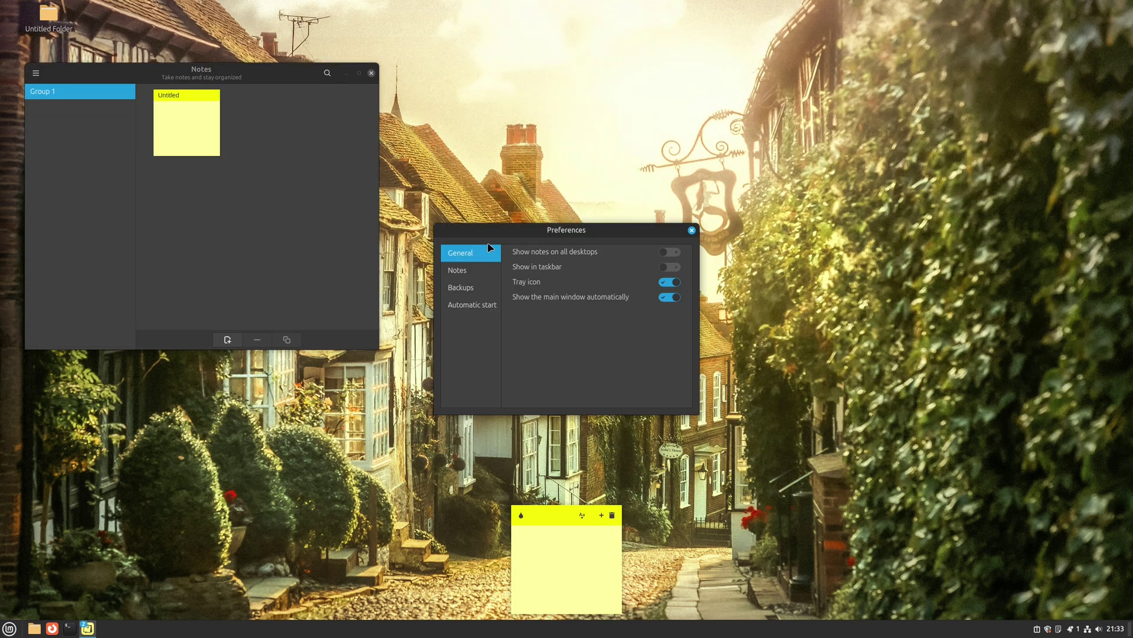
{"action": "left_click", "coordinate": [455, 275]}
{"action": "left_click", "coordinate": [649, 292]}
{"action": "left_click", "coordinate": [648, 191]}
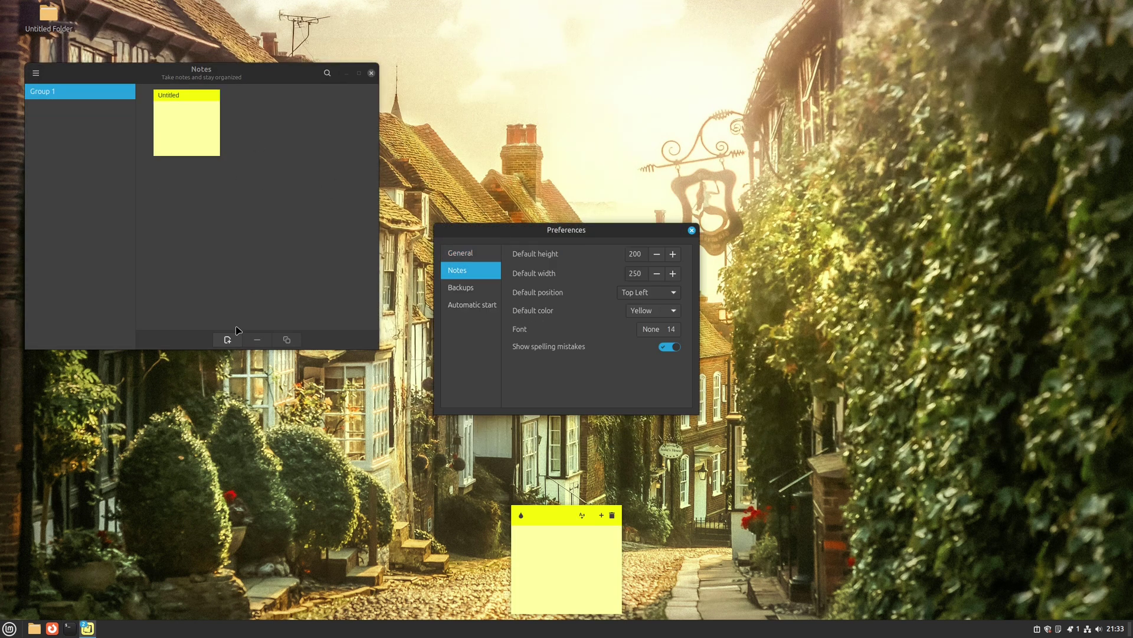
{"action": "left_click", "coordinate": [228, 340]}
- Add new notes at the Top Right and Center Right default positions
{"action": "left_click", "coordinate": [649, 292]}
{"action": "left_click", "coordinate": [647, 319]}
{"action": "left_click", "coordinate": [227, 340]}
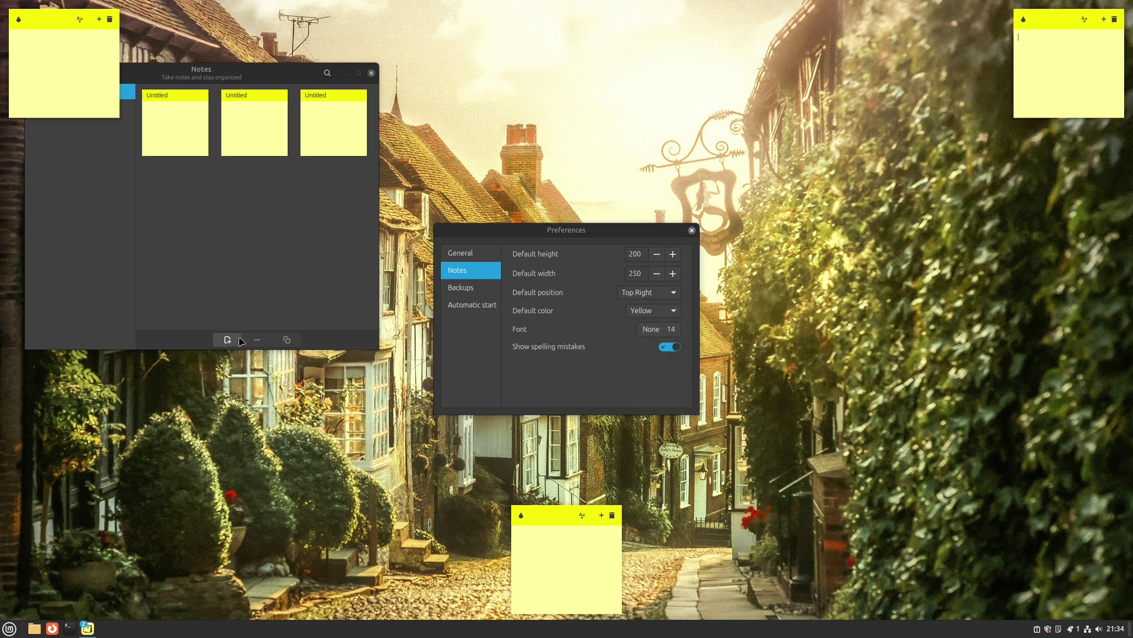
{"action": "left_click", "coordinate": [656, 293]}
{"action": "left_click", "coordinate": [661, 333]}
{"action": "left_click", "coordinate": [228, 340]}
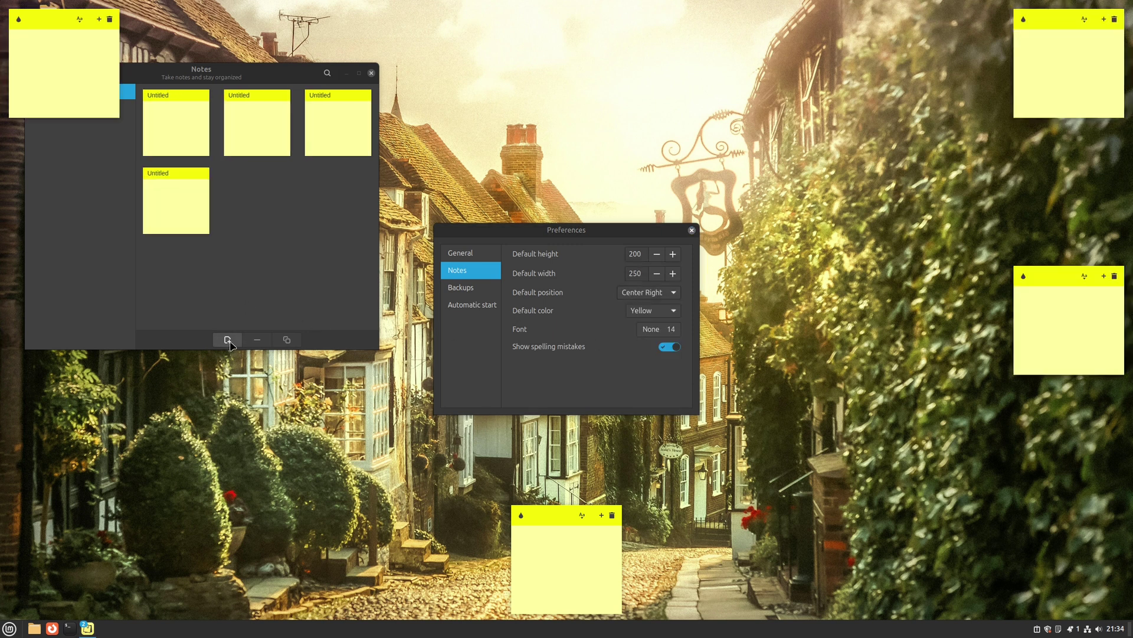
- Add a note at a lower default position, then quit Notes
{"action": "left_click", "coordinate": [650, 292]}
{"action": "left_click", "coordinate": [649, 338]}
{"action": "left_click", "coordinate": [602, 515]}
{"action": "key", "text": "ctrl+q"}
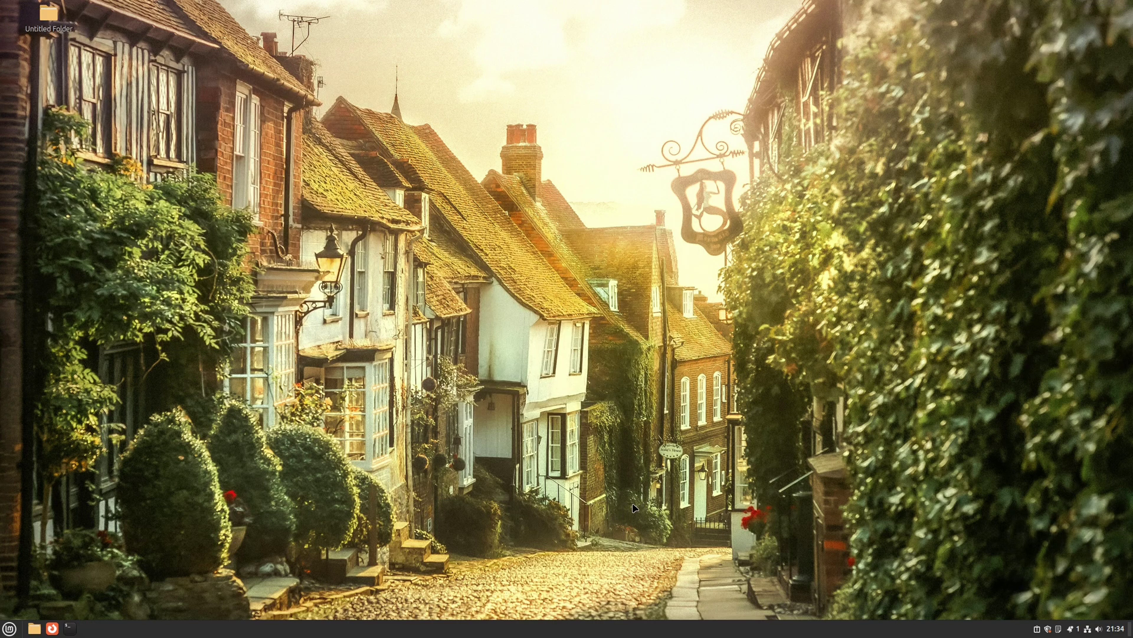
- Launch the Xed text editor via 'xe' and type 'linux'
{"action": "left_click", "coordinate": [9, 628]}
{"action": "type", "text": "xed"}
{"action": "left_click", "coordinate": [199, 413]}
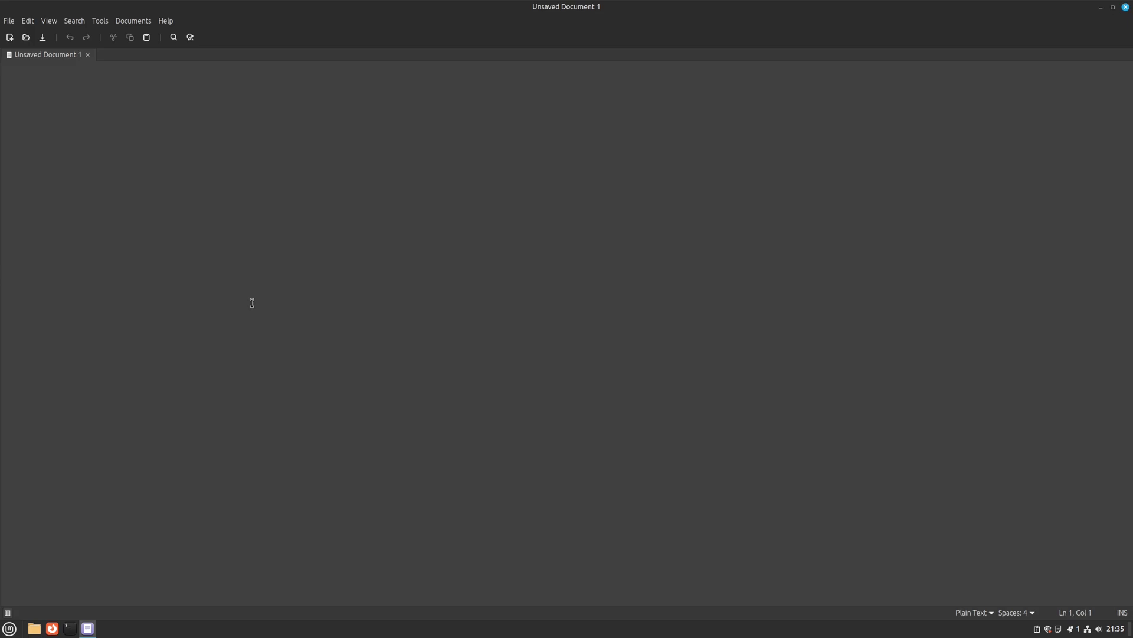
{"action": "type", "text": "linux"}
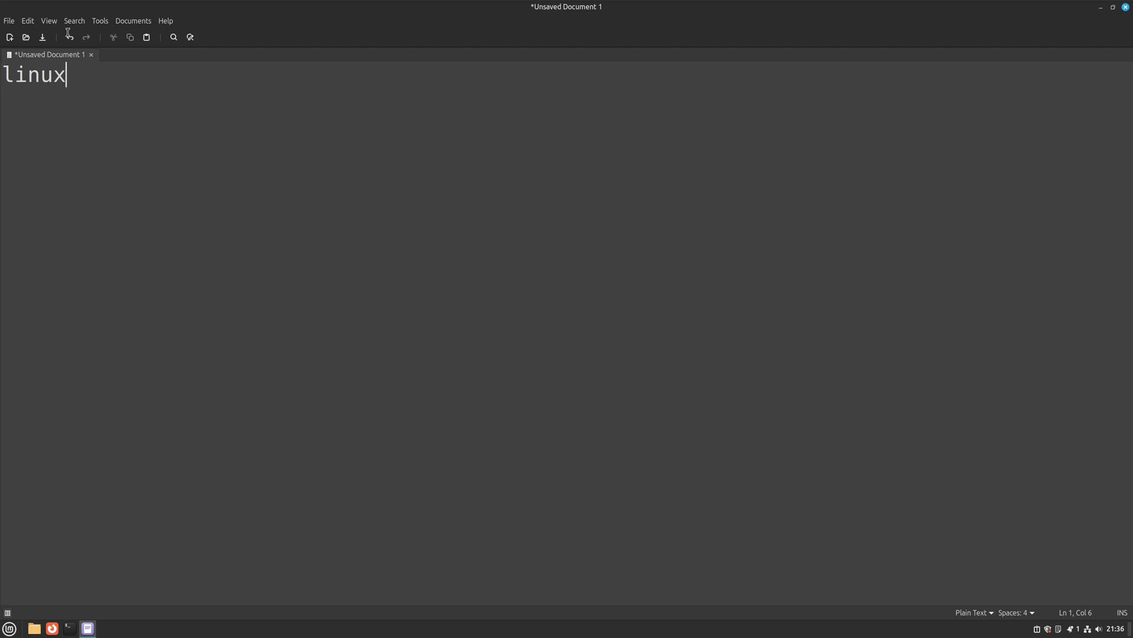
- Use Edit > Duplicate twice to repeat 'linux' on four lines
{"action": "key", "text": "ctrl+a"}
{"action": "left_click", "coordinate": [28, 20]}
{"action": "left_click", "coordinate": [52, 116]}
{"action": "left_click", "coordinate": [27, 21]}
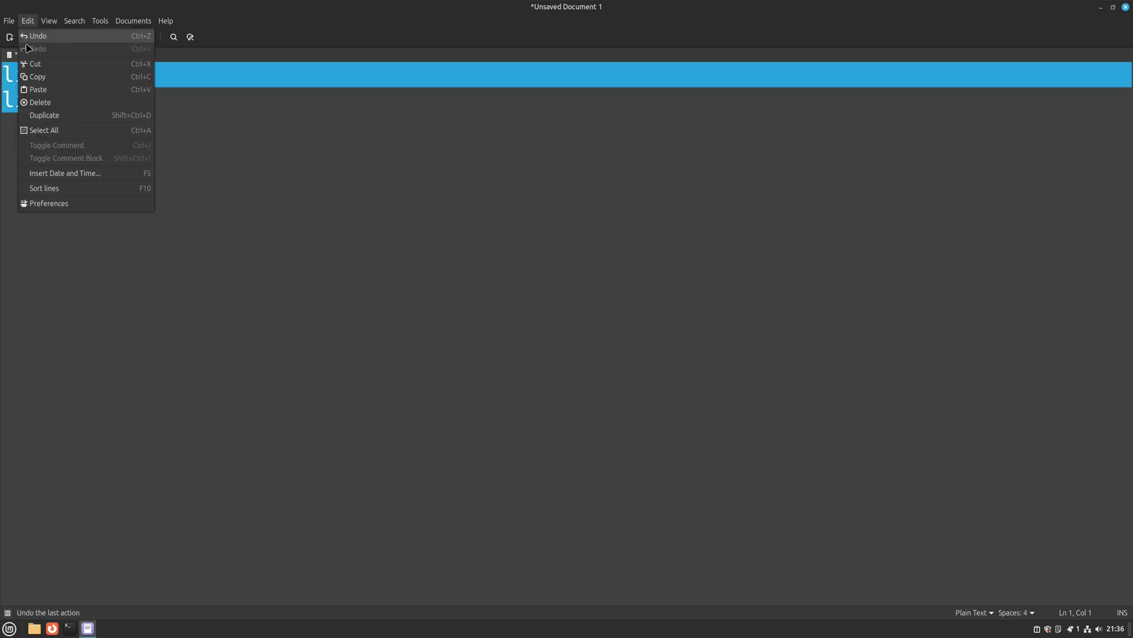
{"action": "left_click", "coordinate": [52, 116]}
{"action": "key", "text": "Left"}
{"action": "key", "text": "ctrl+a"}
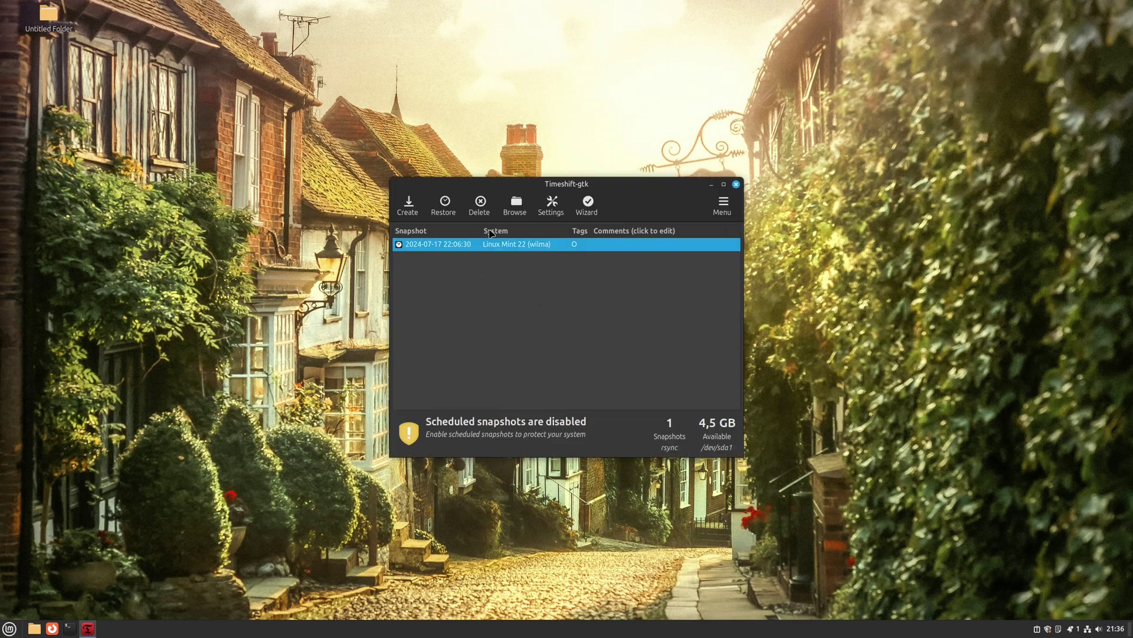
- Cancel deleting the Timeshift snapshot and close Timeshift
{"action": "left_click", "coordinate": [480, 204]}
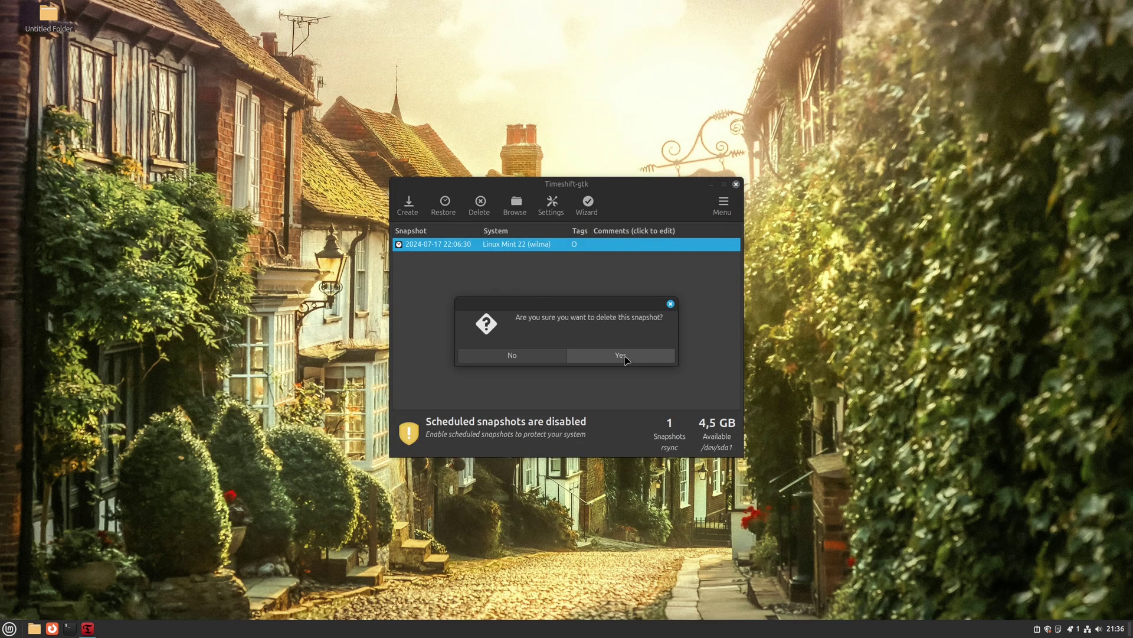
{"action": "left_click", "coordinate": [671, 304]}
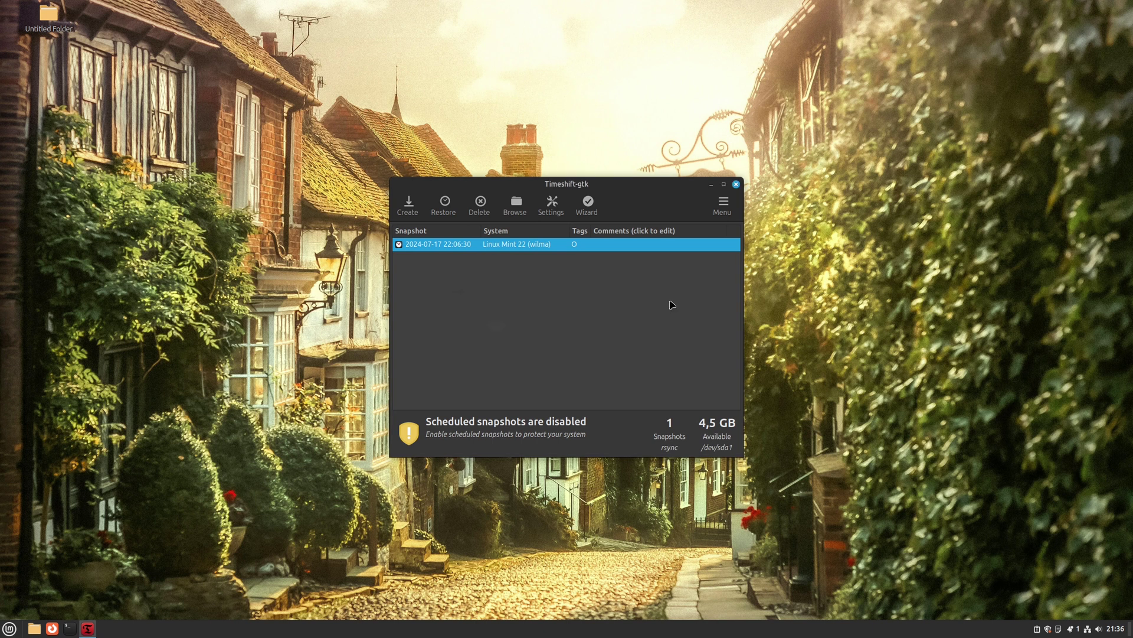
{"action": "left_click", "coordinate": [736, 185]}
{"action": "left_click", "coordinate": [10, 628]}
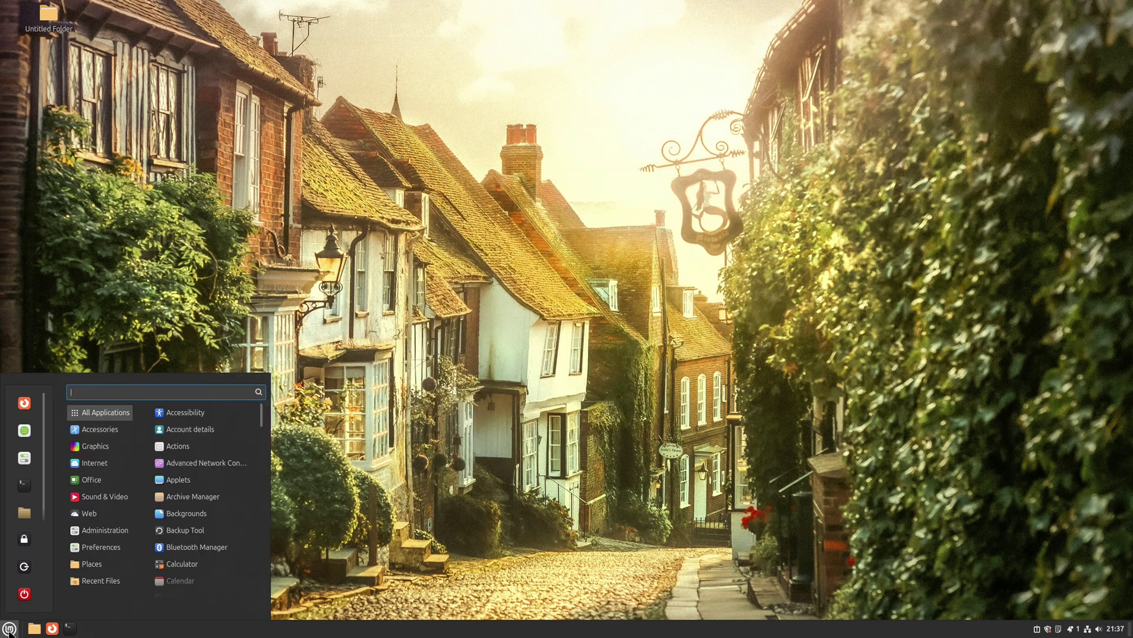
- Open Web Apps via 'web', launch the duckduckgo web app, then close its window
{"action": "type", "text": "web"}
{"action": "left_click", "coordinate": [199, 419]}
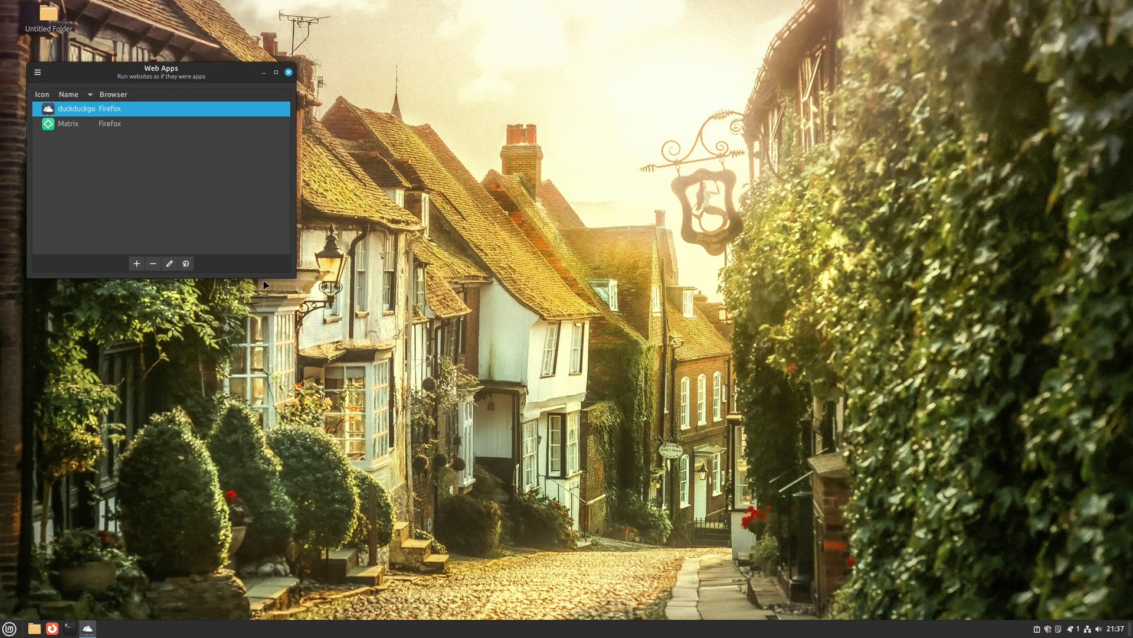
{"action": "double_click", "coordinate": [87, 109]}
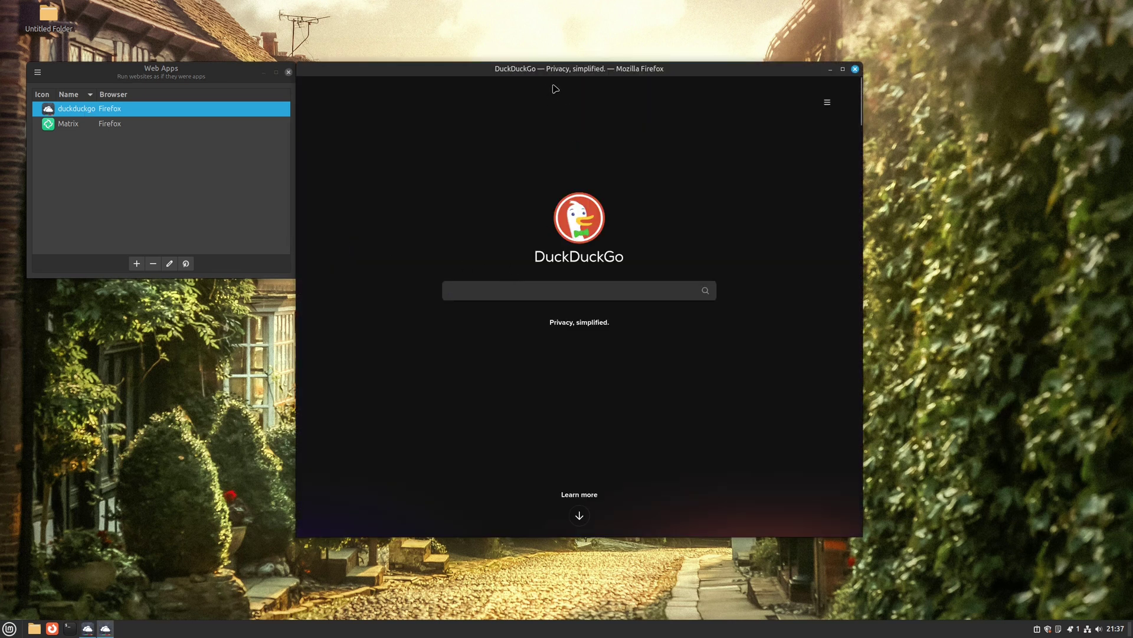
{"action": "mouse_move", "coordinate": [557, 90]}
{"action": "left_click", "coordinate": [855, 69]}
- Close Web Apps and review Nemo's action layout and current desktop menu
{"action": "left_click", "coordinate": [288, 72]}
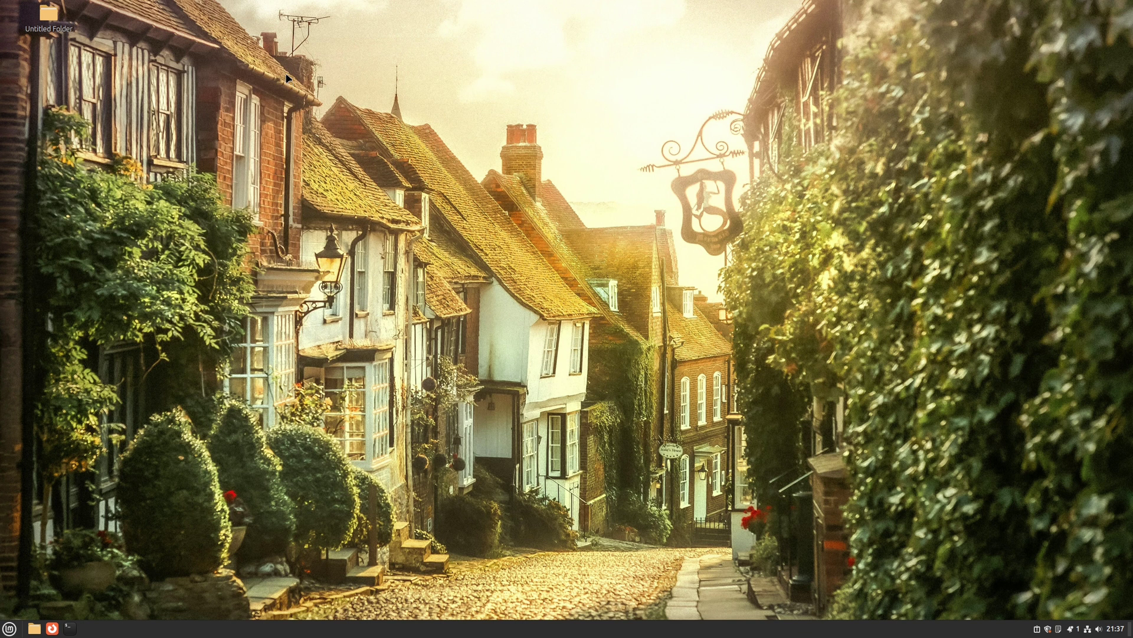
{"action": "left_click", "coordinate": [610, 201]}
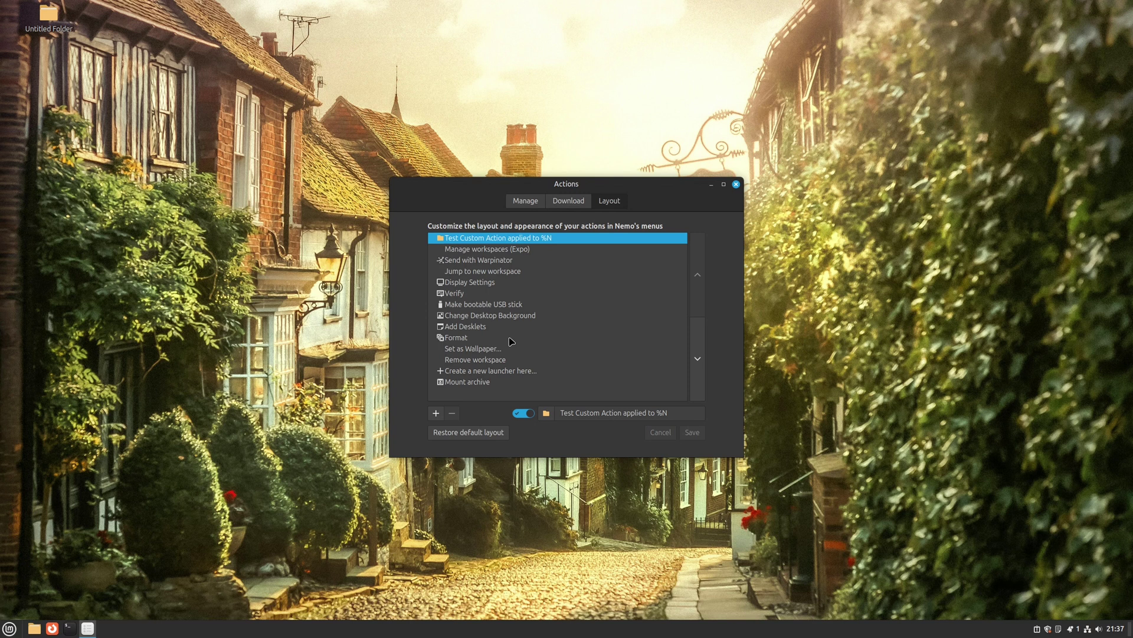
{"action": "right_click", "coordinate": [177, 334]}
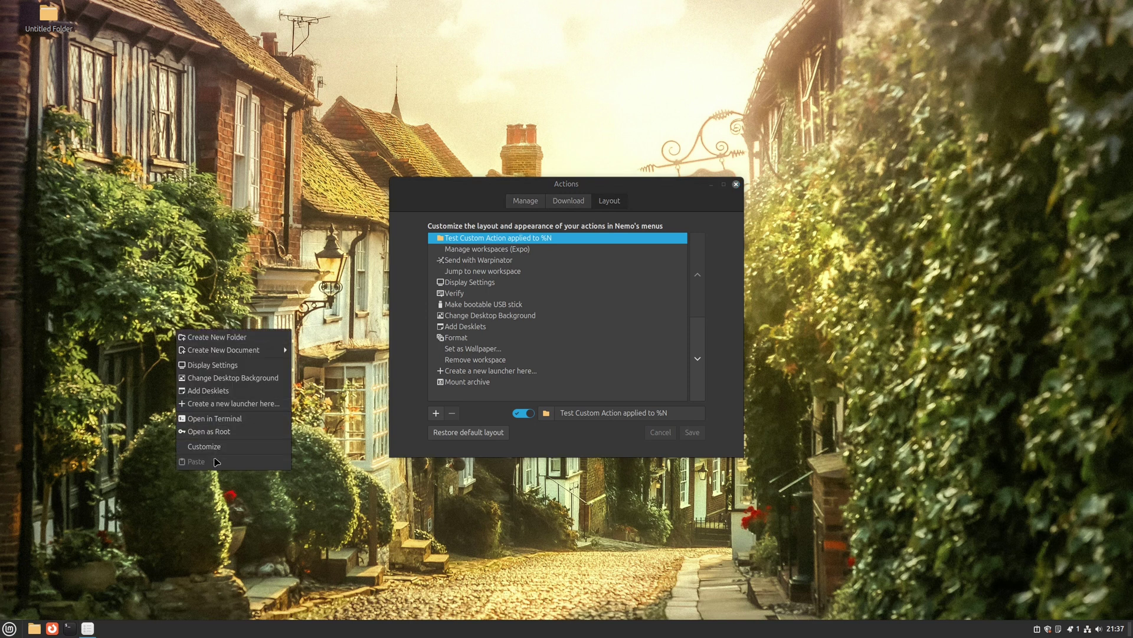
{"action": "left_click", "coordinate": [437, 414]}
- Add a 'things' submenu holding Display Settings and Add Desklets, save, and check the desktop menu
{"action": "left_click", "coordinate": [436, 415]}
{"action": "left_click", "coordinate": [447, 428]}
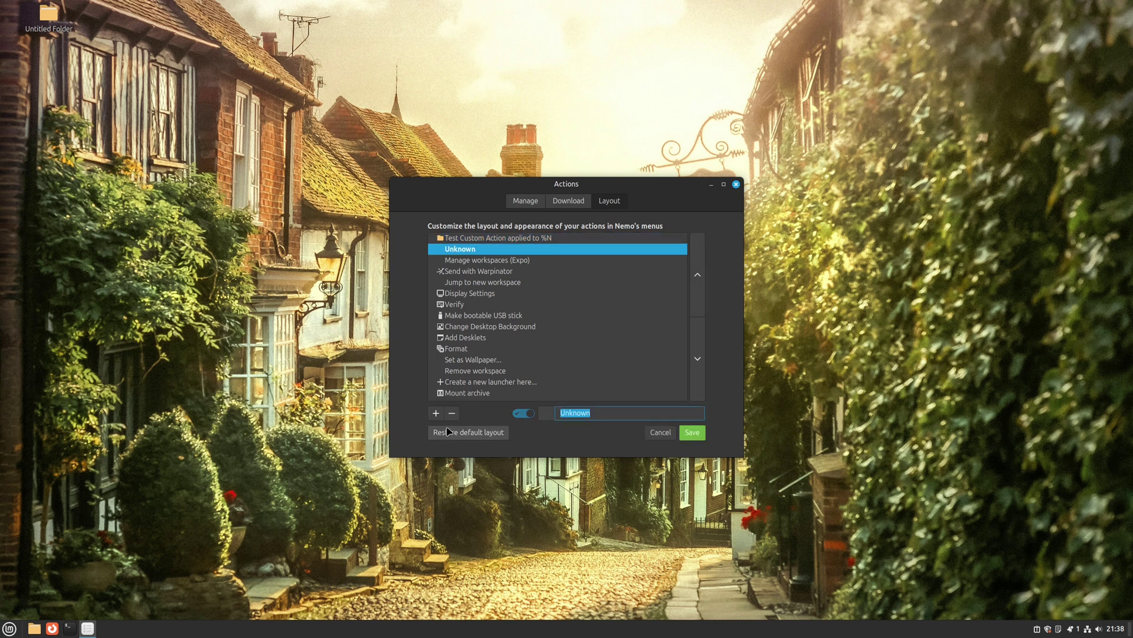
{"action": "type", "text": "things"}
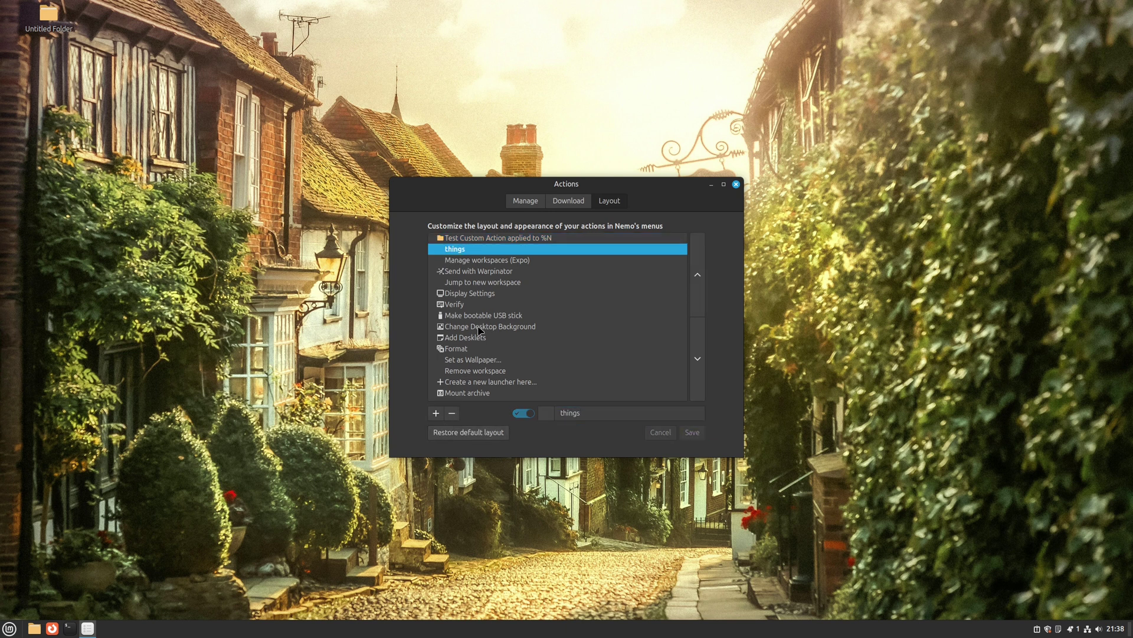
{"action": "left_click_drag", "start_coordinate": [490, 326], "coordinate": [455, 249]}
{"action": "left_click", "coordinate": [497, 348]}
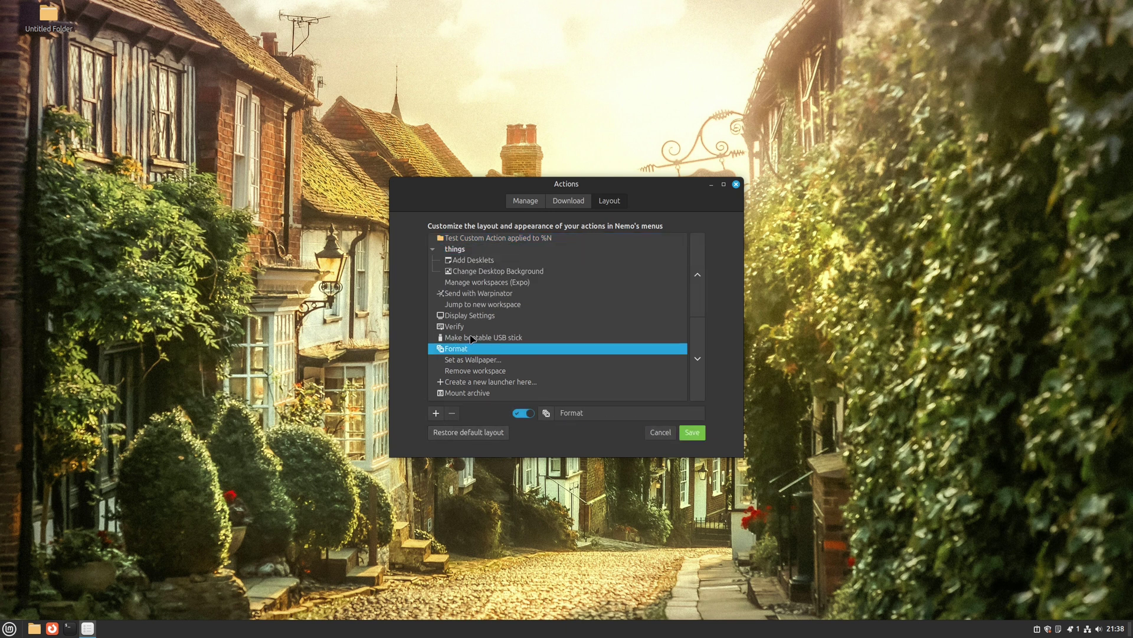
{"action": "left_click_drag", "start_coordinate": [475, 315], "coordinate": [455, 248]}
{"action": "left_click", "coordinate": [687, 434]}
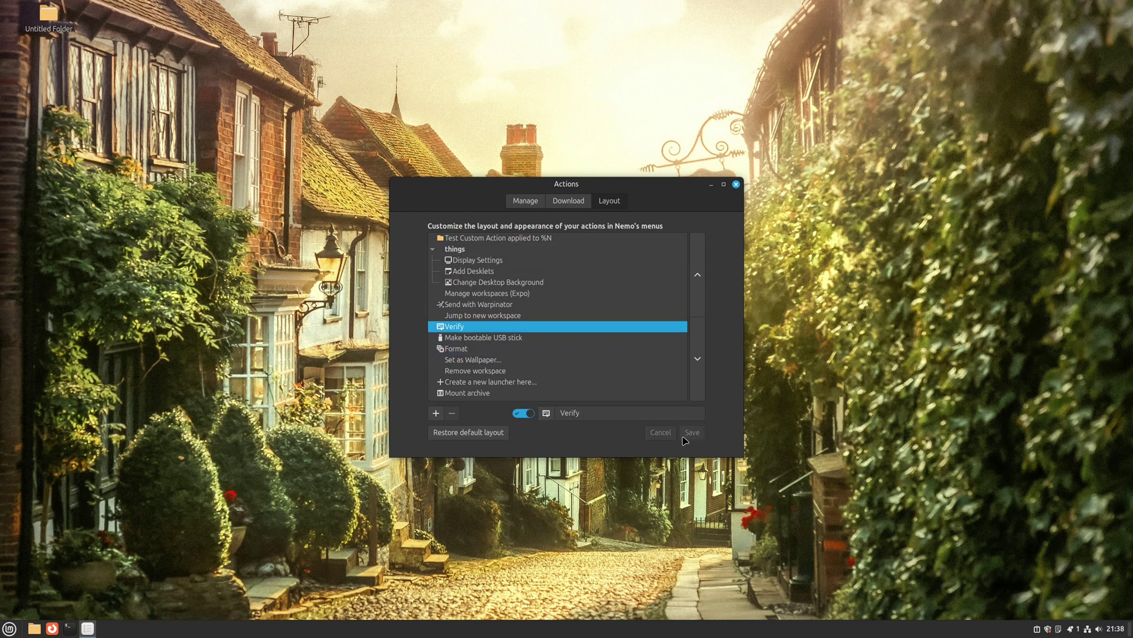
{"action": "right_click", "coordinate": [201, 304]}
{"action": "mouse_move", "coordinate": [254, 340]}
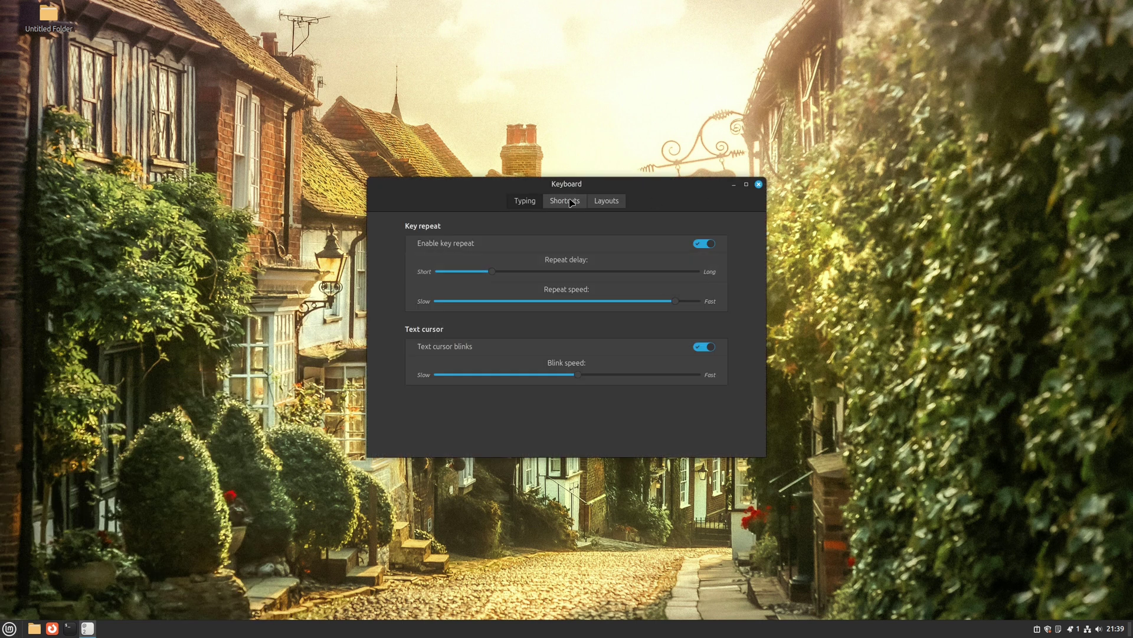
- Bind the Spices Network Manager applet's Show menu shortcut to Alt+C
{"action": "left_click", "coordinate": [571, 202]}
{"action": "left_click", "coordinate": [398, 328]}
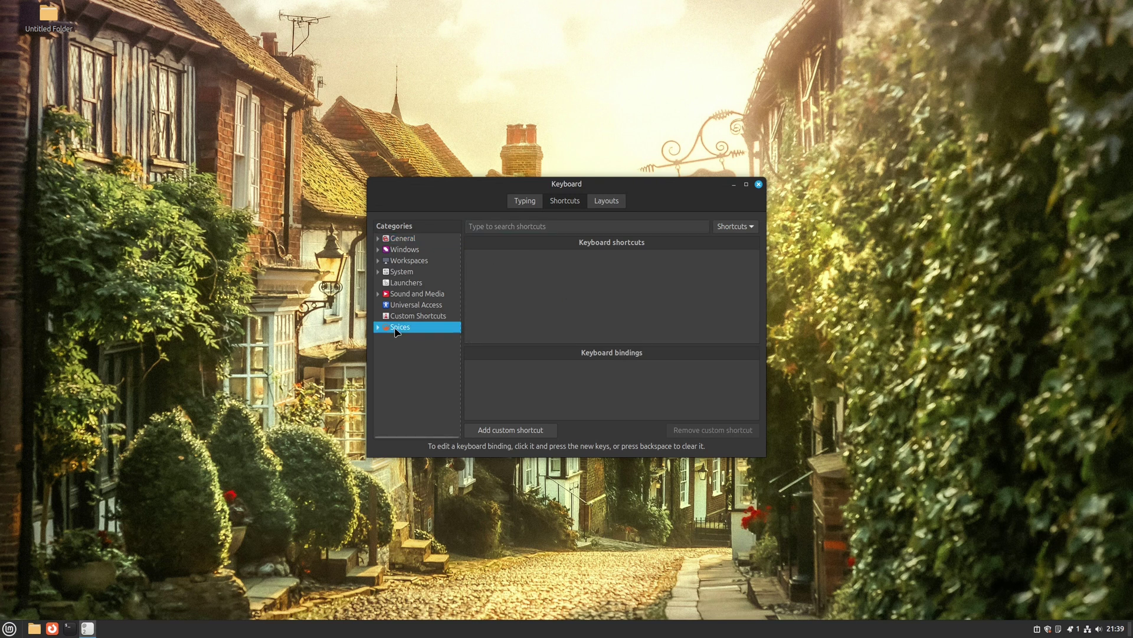
{"action": "left_click", "coordinate": [378, 327]}
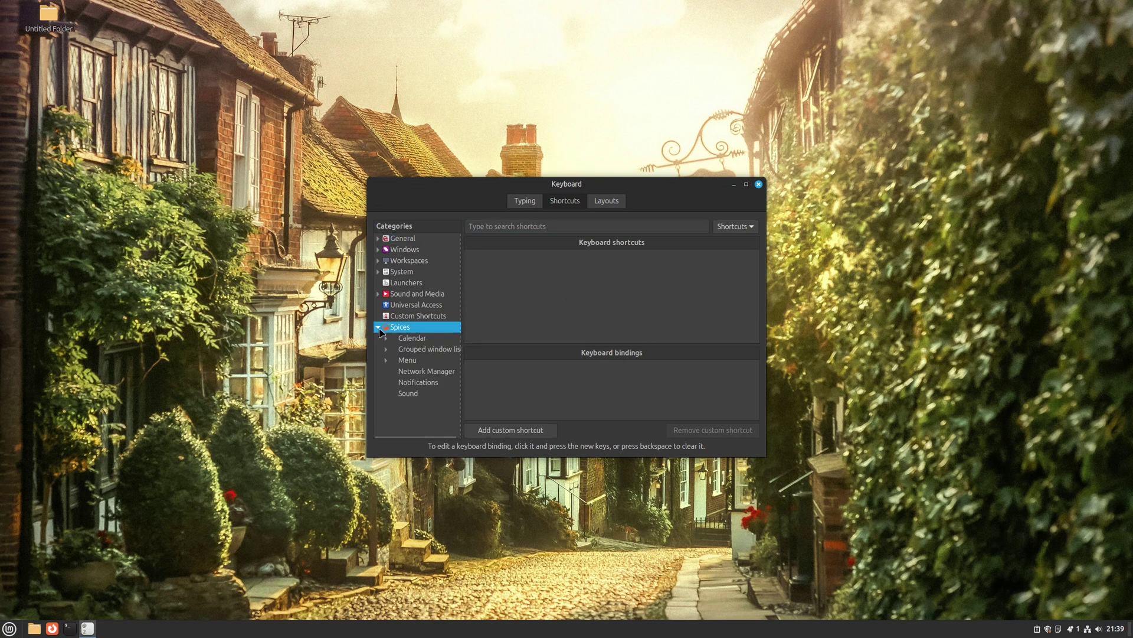
{"action": "left_click", "coordinate": [433, 368]}
{"action": "left_click", "coordinate": [614, 255]}
{"action": "left_click", "coordinate": [615, 366]}
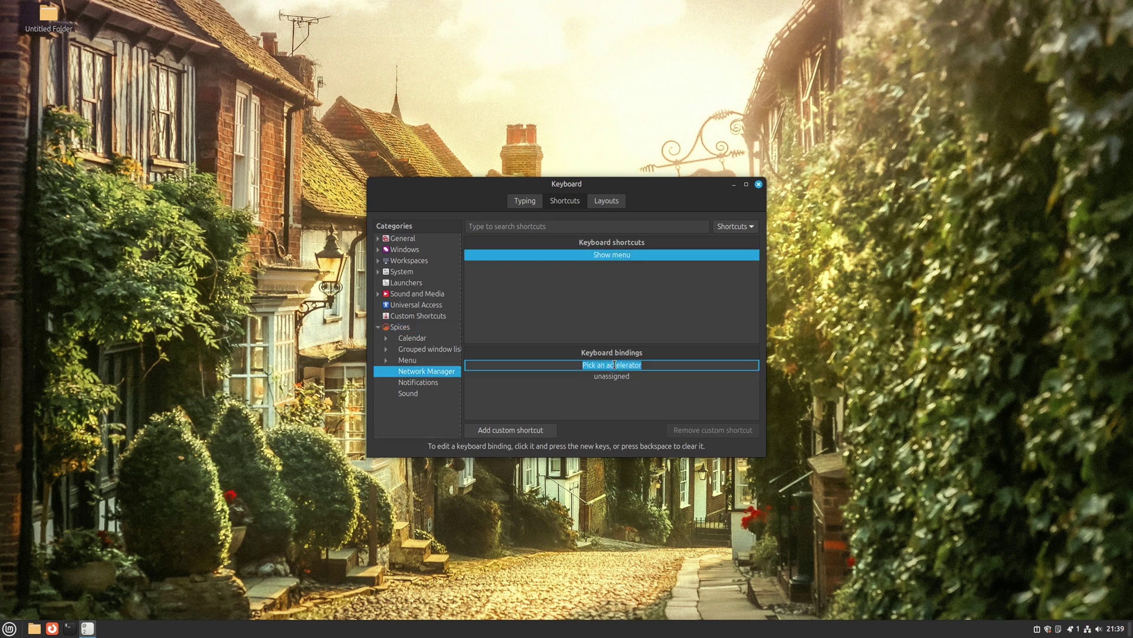
{"action": "key", "text": "alt+c"}
- Test Alt+C to toggle the network menu
{"action": "key", "text": "alt+c"}
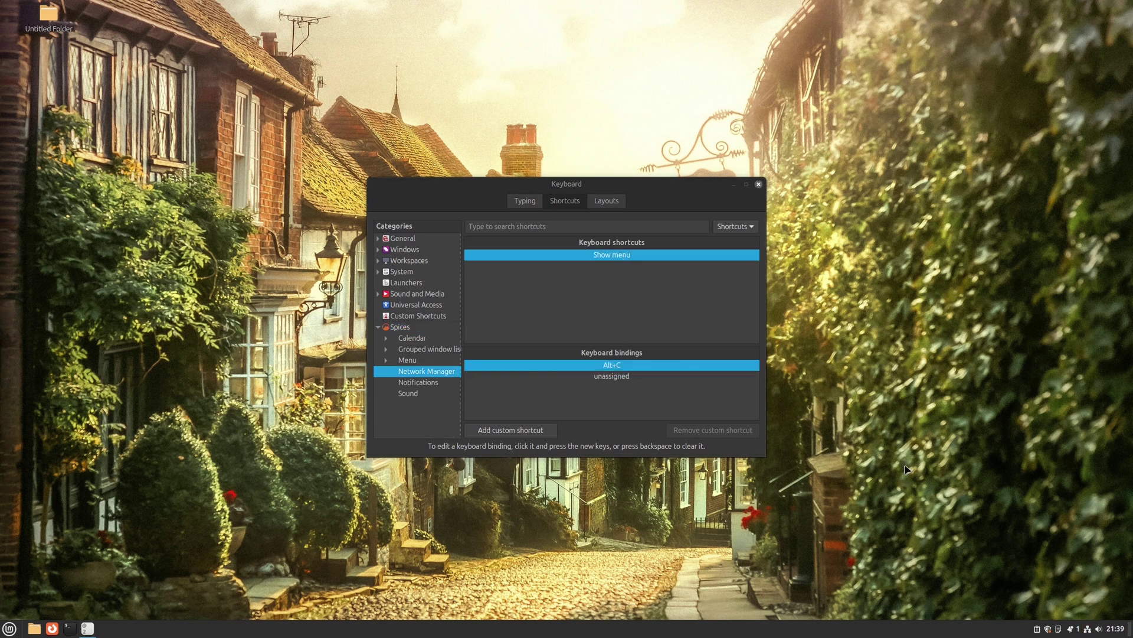
{"action": "key", "text": "alt+c"}
{"action": "key", "text": "alt+c"}
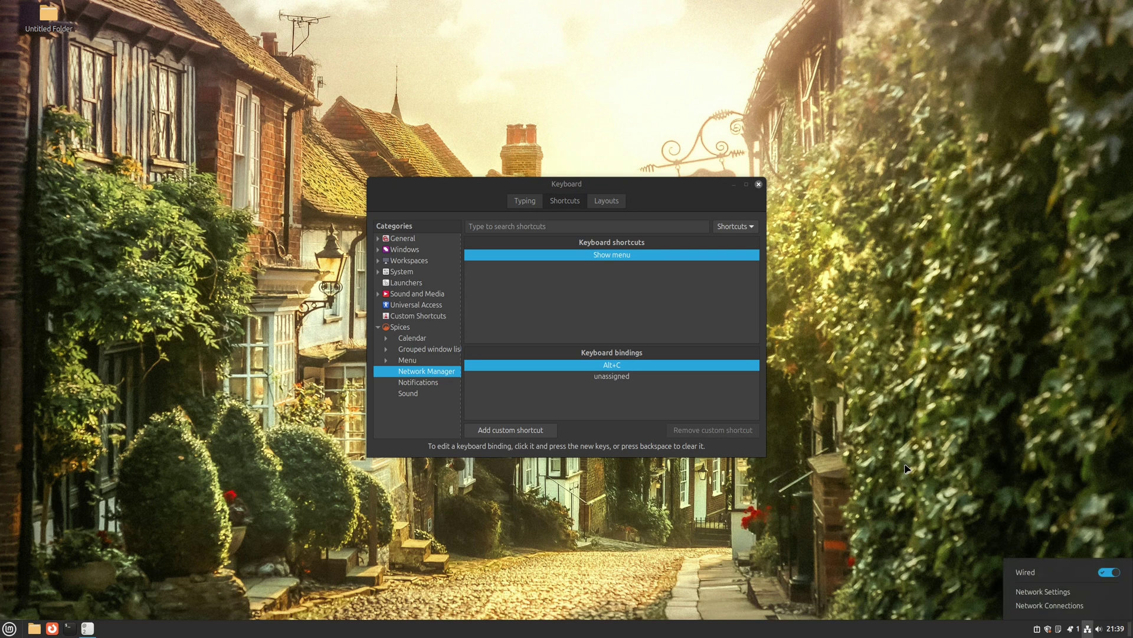
{"action": "key", "text": "alt+c"}
{"action": "key", "text": "alt+c"}
{"action": "key", "text": "alt+c"}
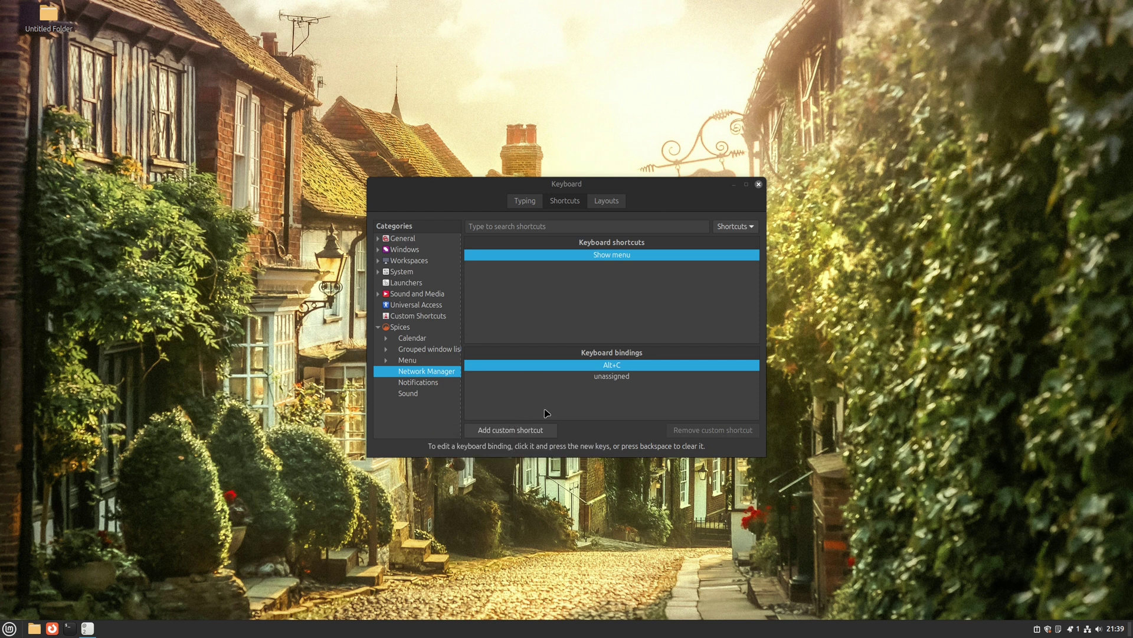
{"action": "key", "text": "alt+c"}
- Search shortcuts by binding Alt+C to find Show menu, then close Keyboard settings
{"action": "left_click", "coordinate": [400, 239]}
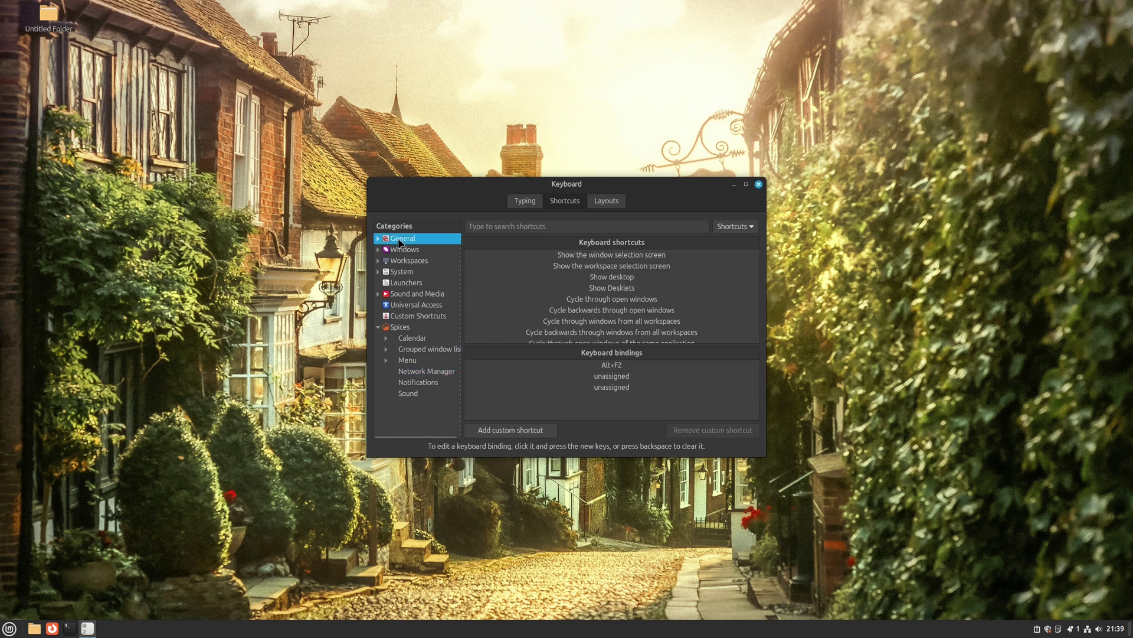
{"action": "left_click", "coordinate": [735, 229]}
{"action": "left_click", "coordinate": [732, 242]}
{"action": "left_click", "coordinate": [598, 228]}
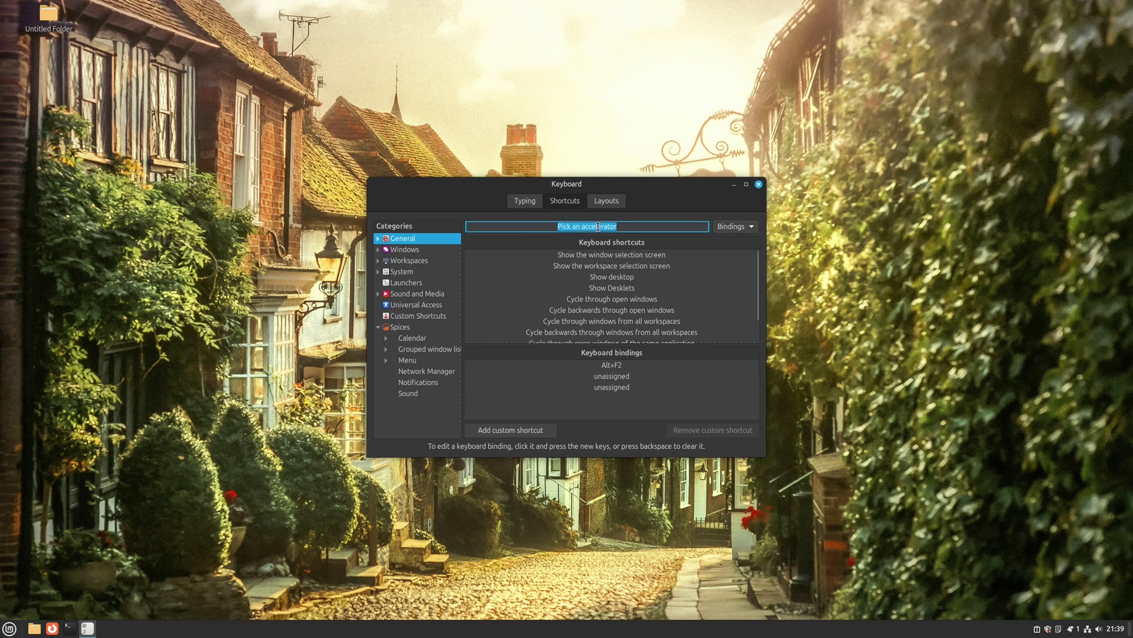
{"action": "key", "text": "alt+c"}
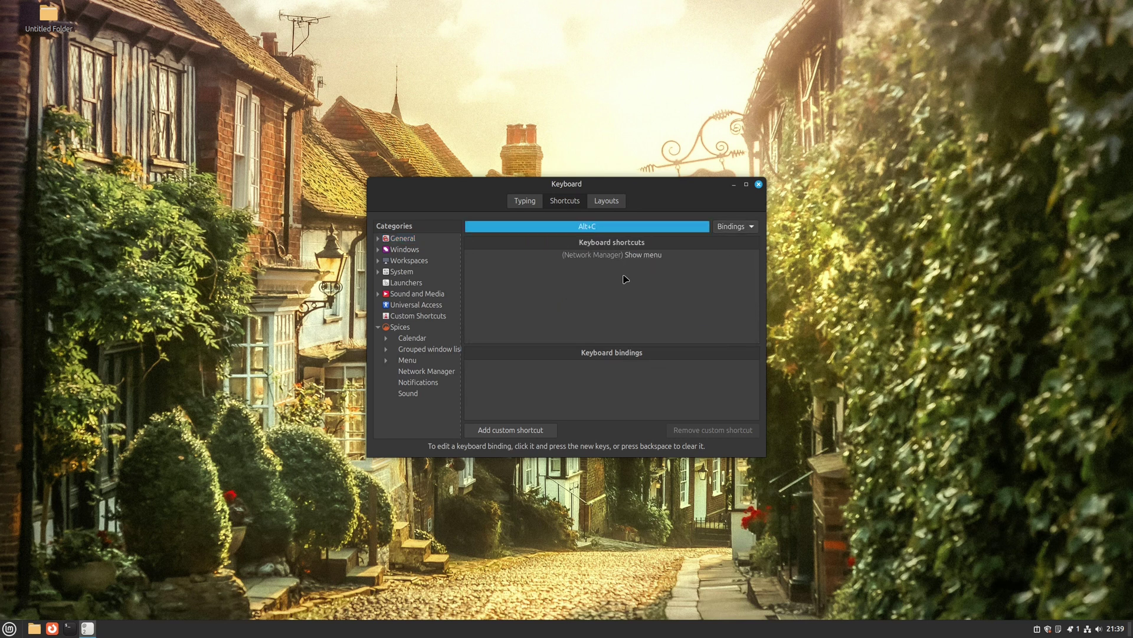
{"action": "left_click", "coordinate": [632, 256]}
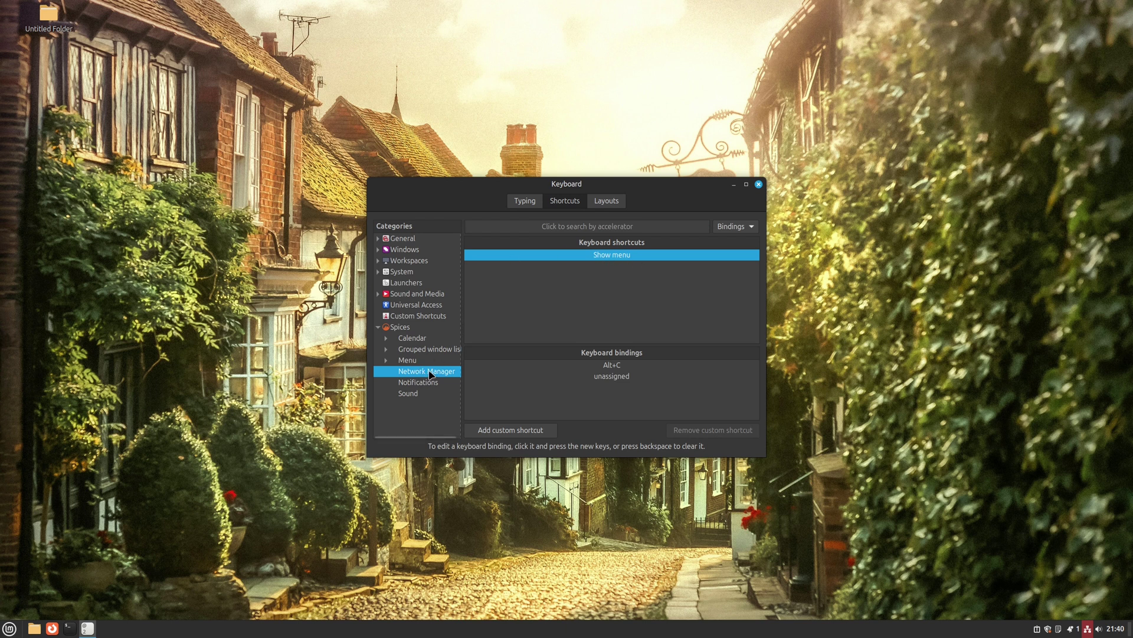
{"action": "left_click", "coordinate": [760, 185]}
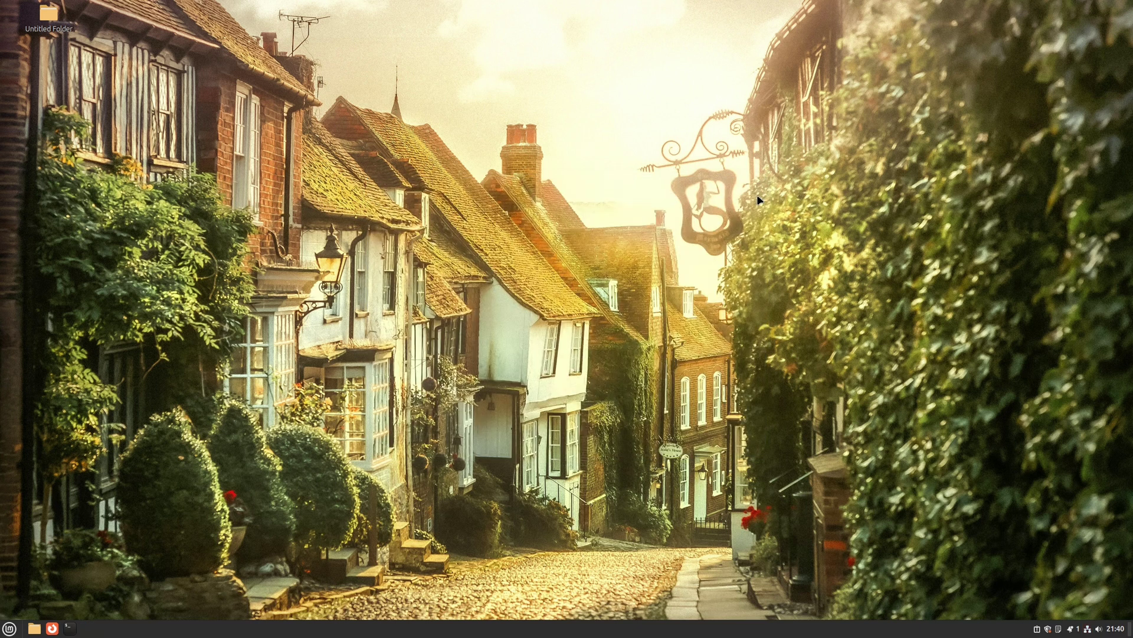